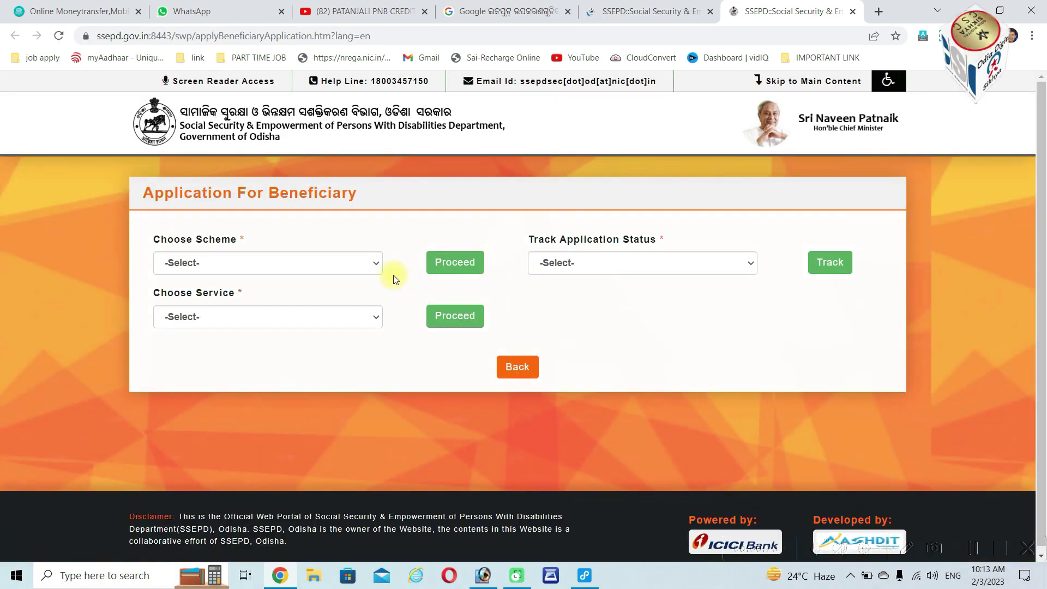
Choose National Family Benefit Scheme as the scheme and proceed to its application form
click(360, 264)
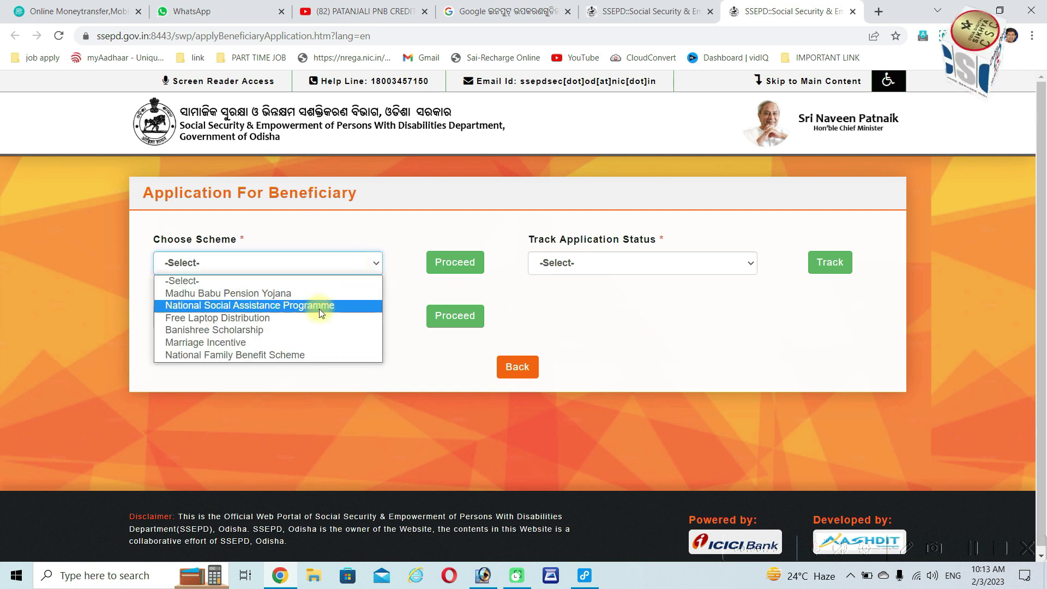
click(303, 355)
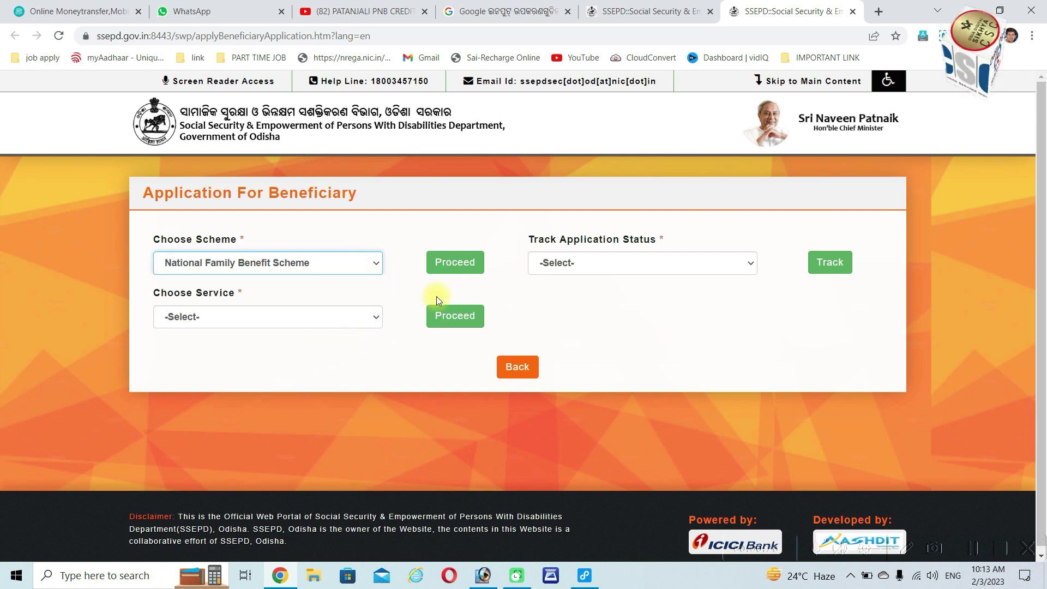
click(457, 262)
Enter the applicant's full name in capital letters
click(229, 296)
text(puja)
key(BackSpace)
key(BackSpace)
key(BackSpace)
key(BackSpace)
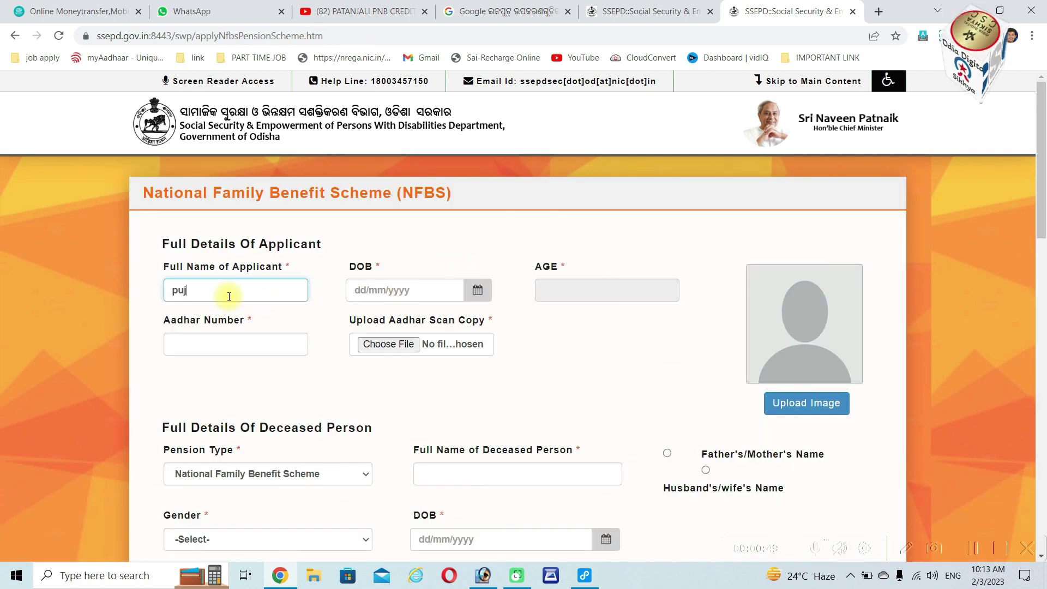
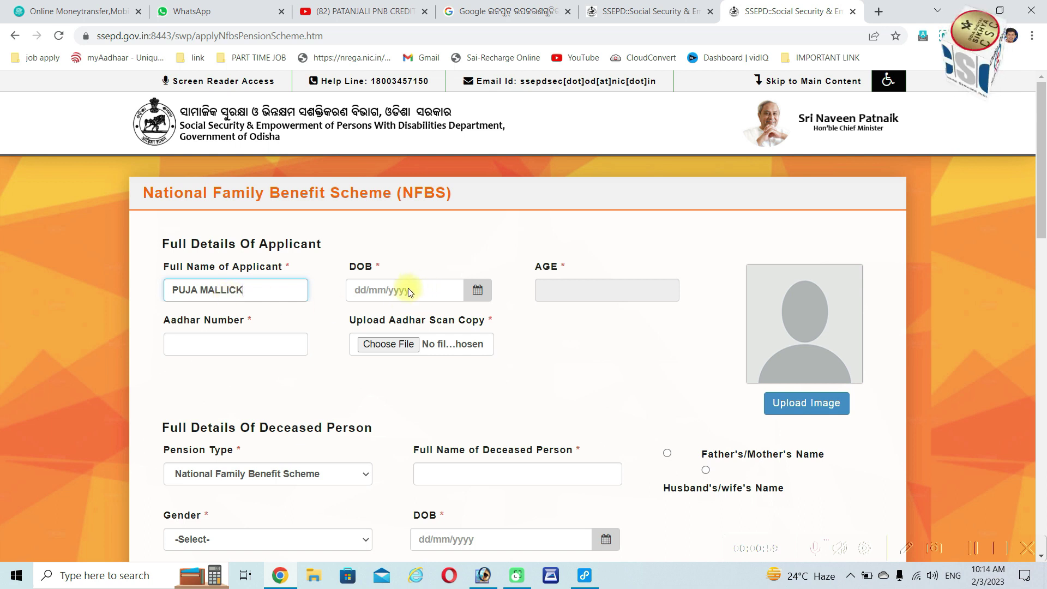
click(478, 291)
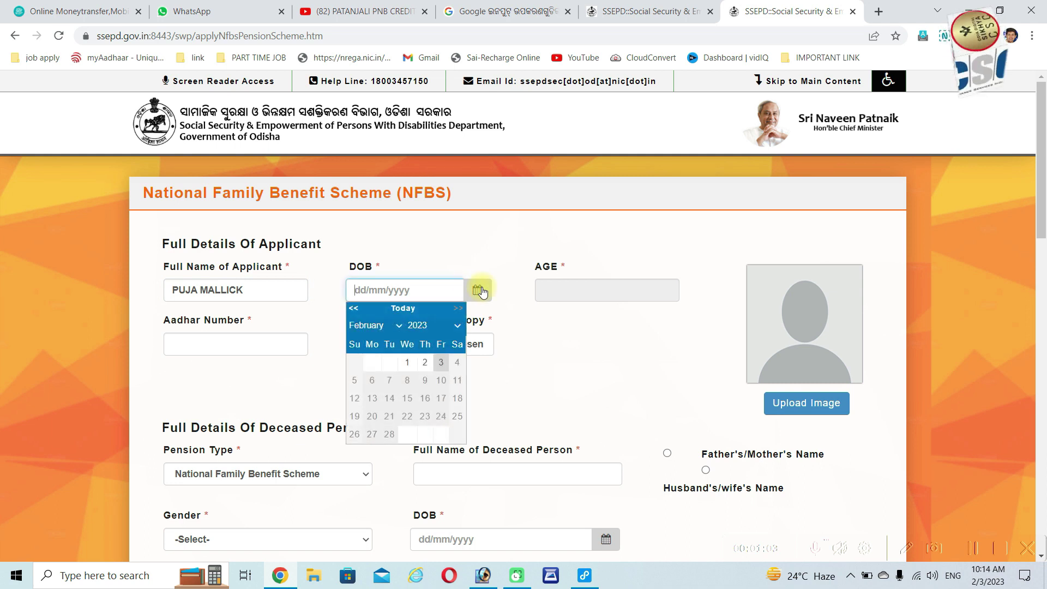
click(420, 325)
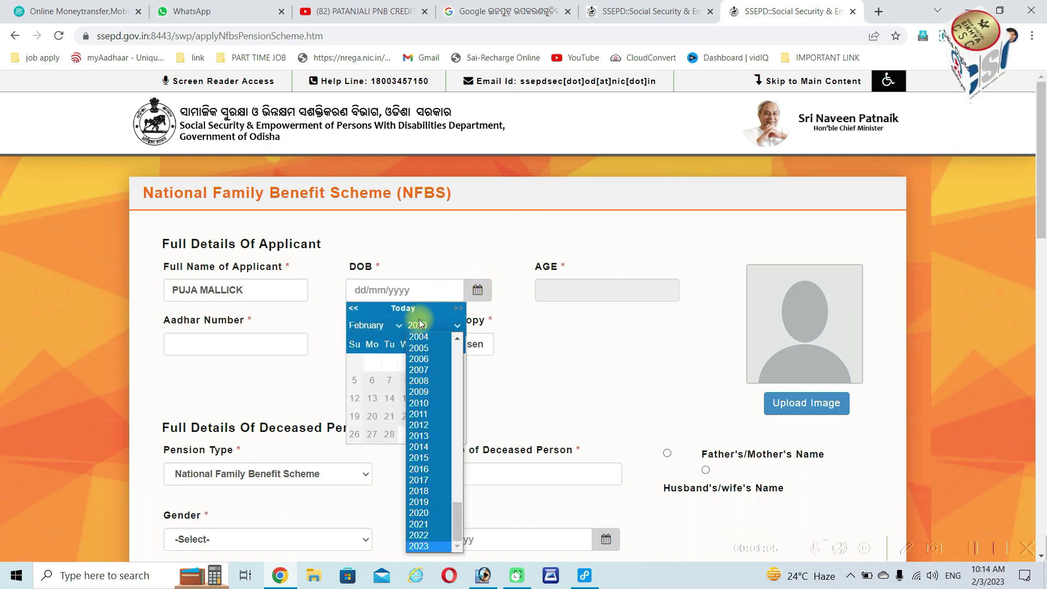
mouse_move(452, 518)
mouse_down()
mouse_move(479, 469)
mouse_move(465, 514)
mouse_up()
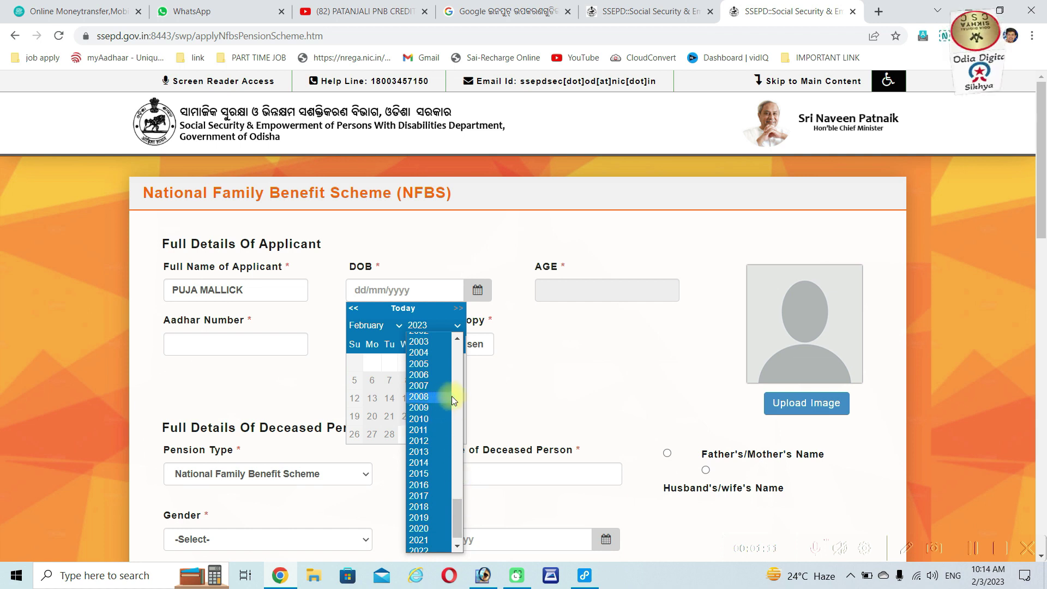
click(459, 337)
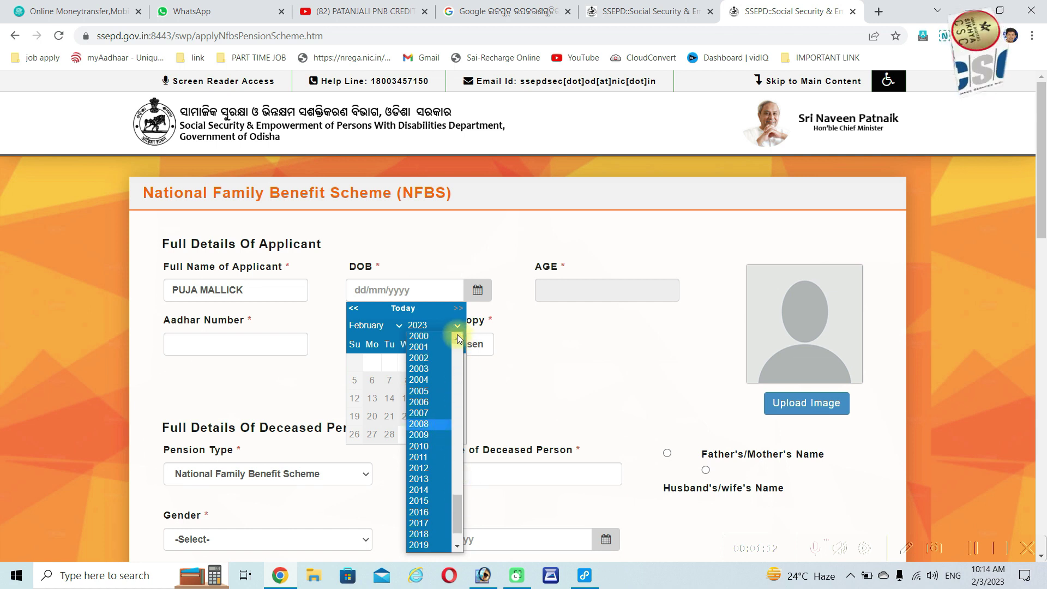
click(430, 360)
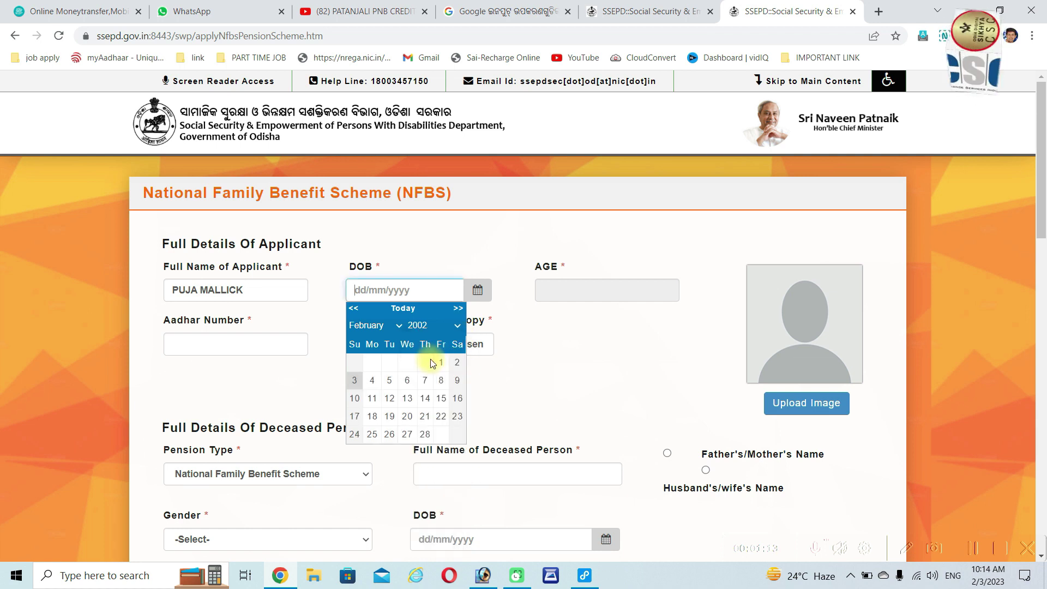
click(368, 325)
click(360, 380)
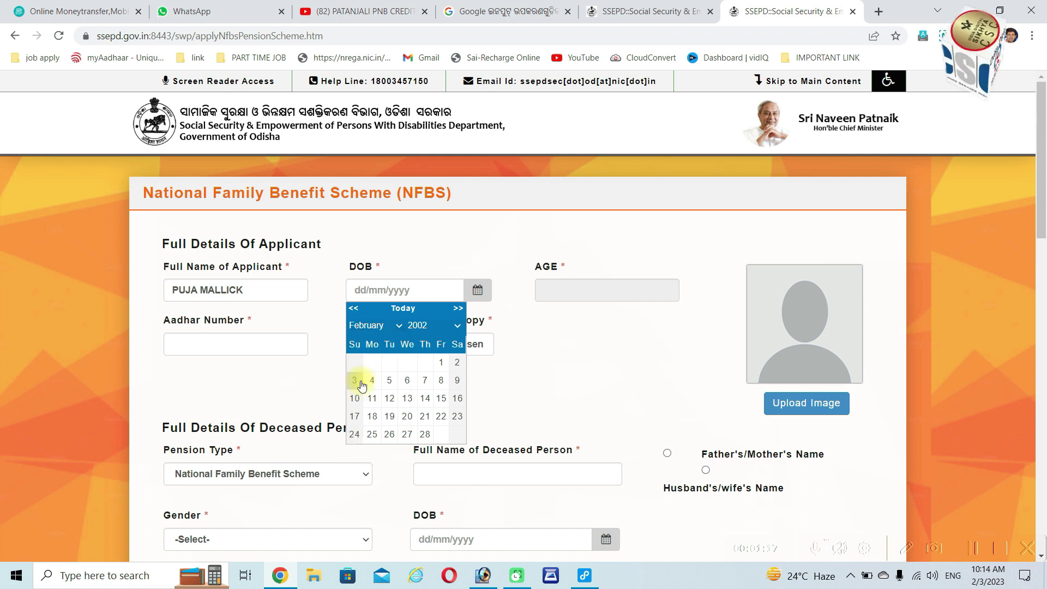
click(440, 382)
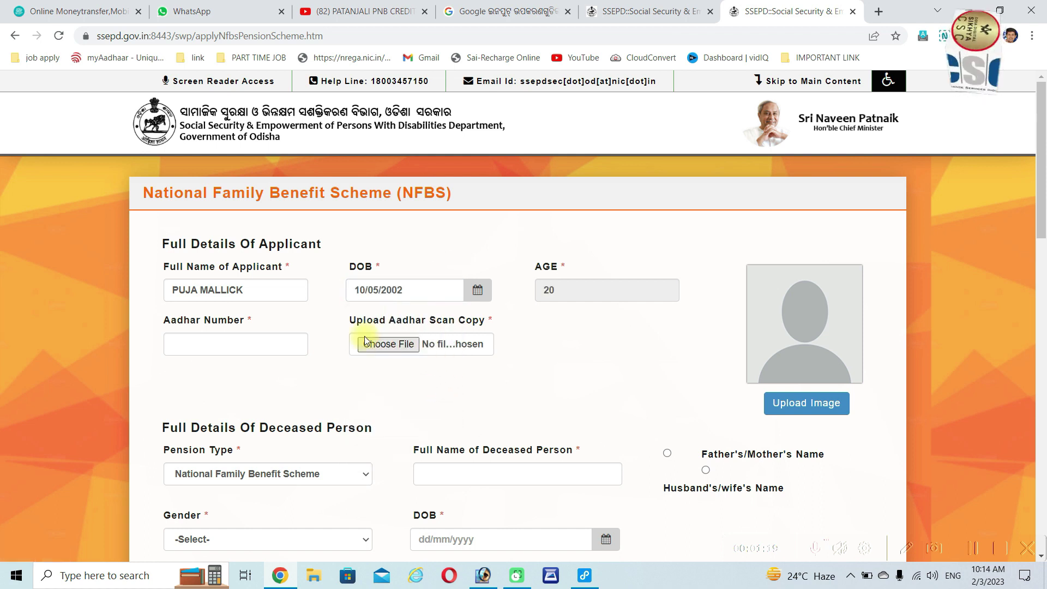
click(246, 349)
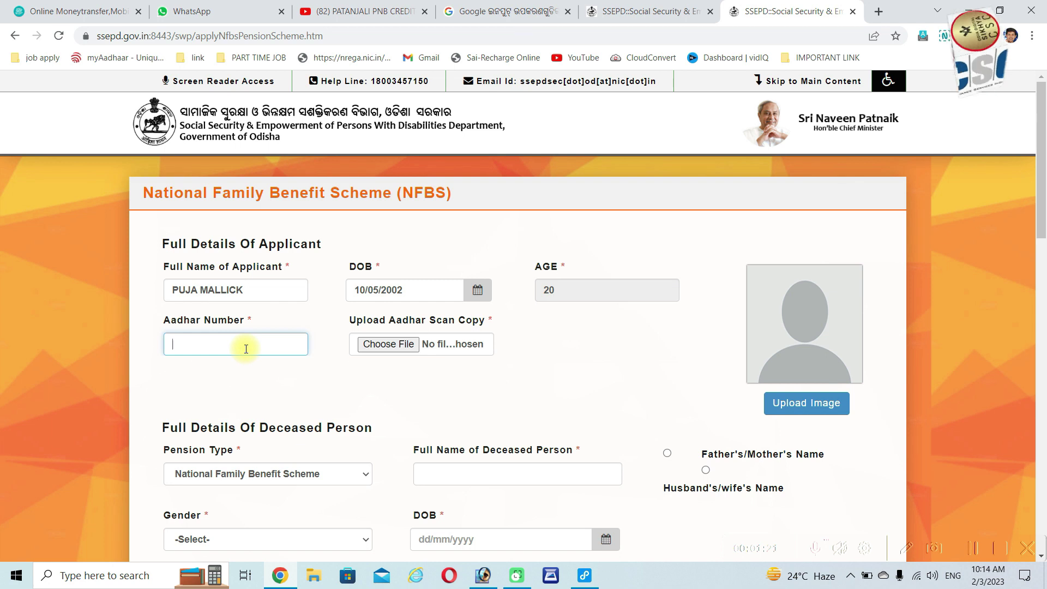
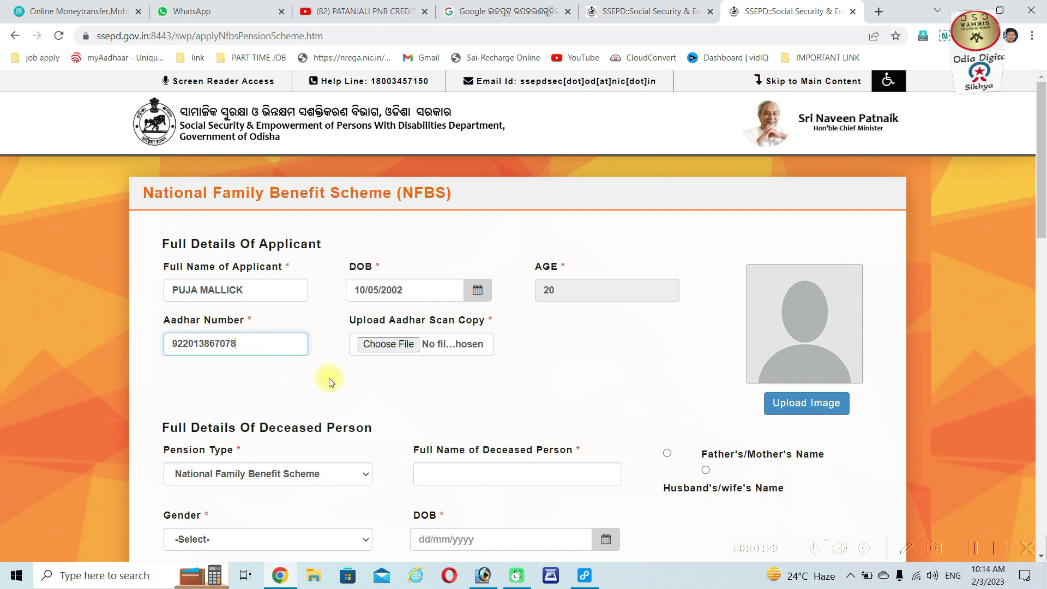
Attach the APPLICANT AADHARA scan from drive E: as the Aadhaar copy
click(400, 346)
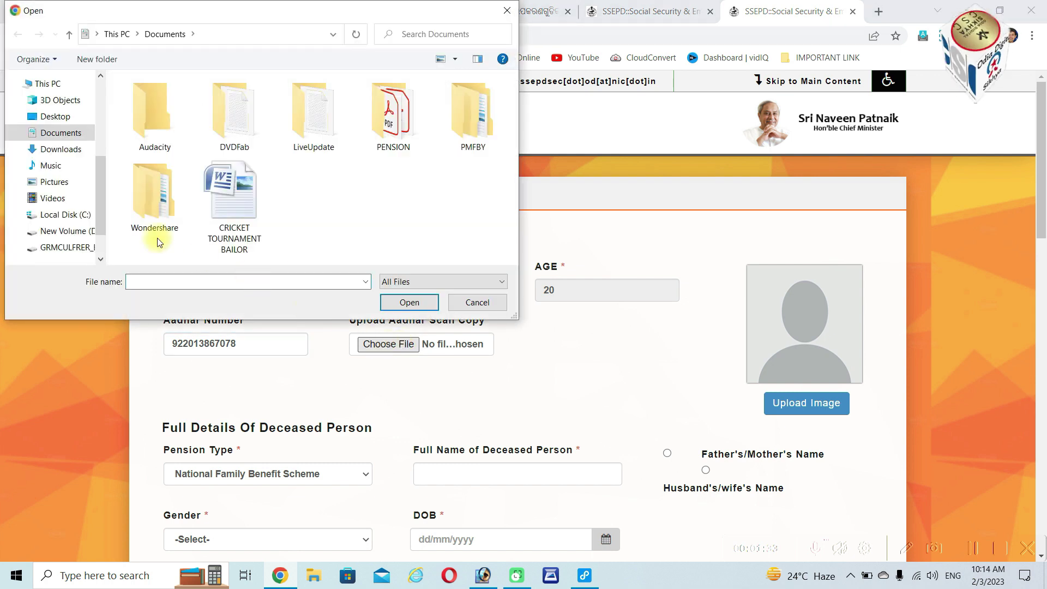
click(78, 249)
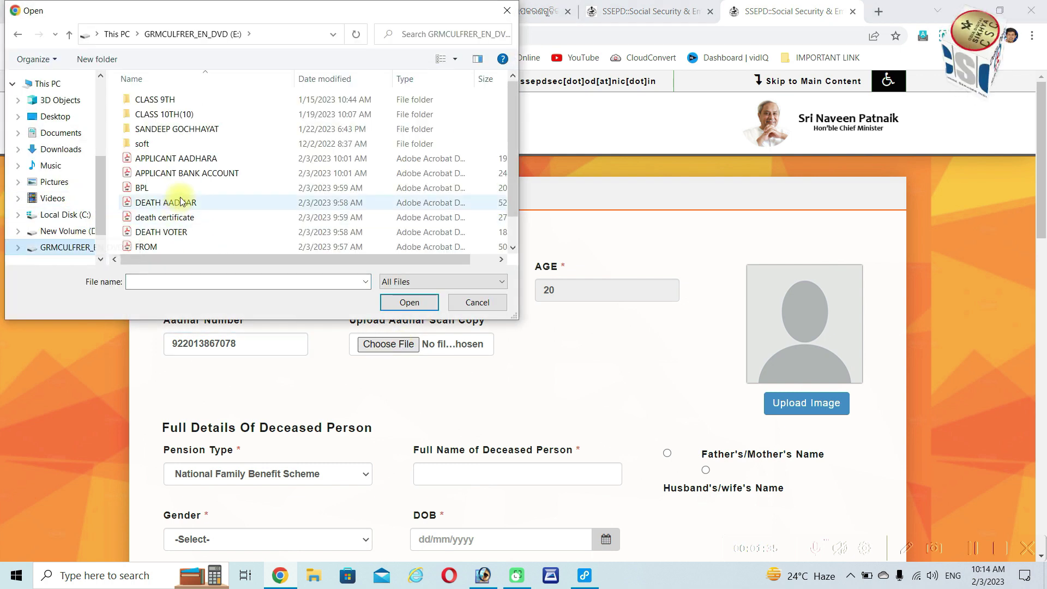
click(175, 158)
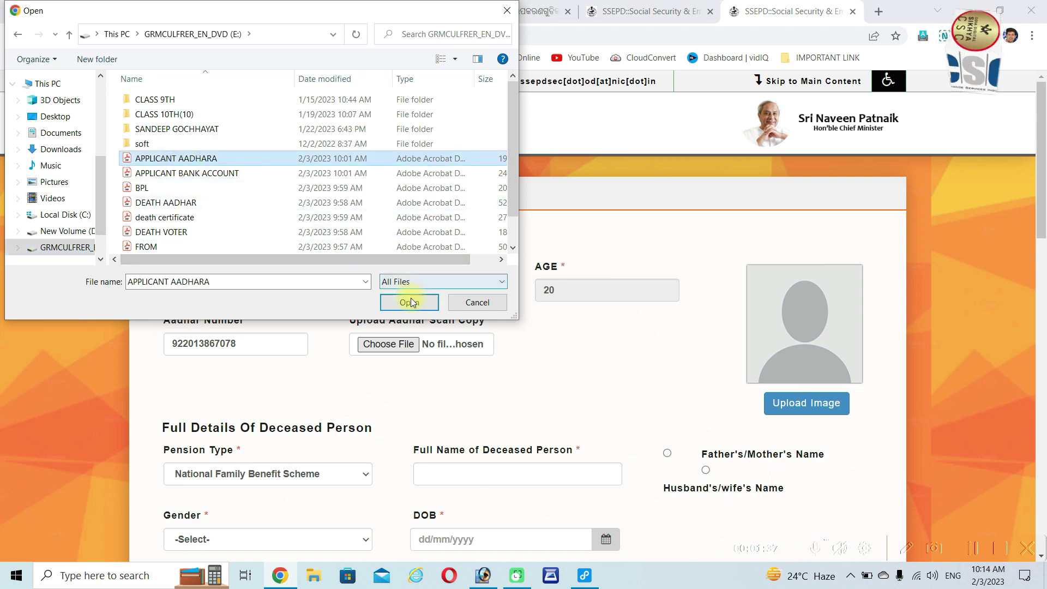
click(411, 298)
scroll(412, 300, down, 2)
scroll(411, 306, down, 1)
Upload the applicant's photo file
click(807, 202)
scroll(224, 197, down, 1)
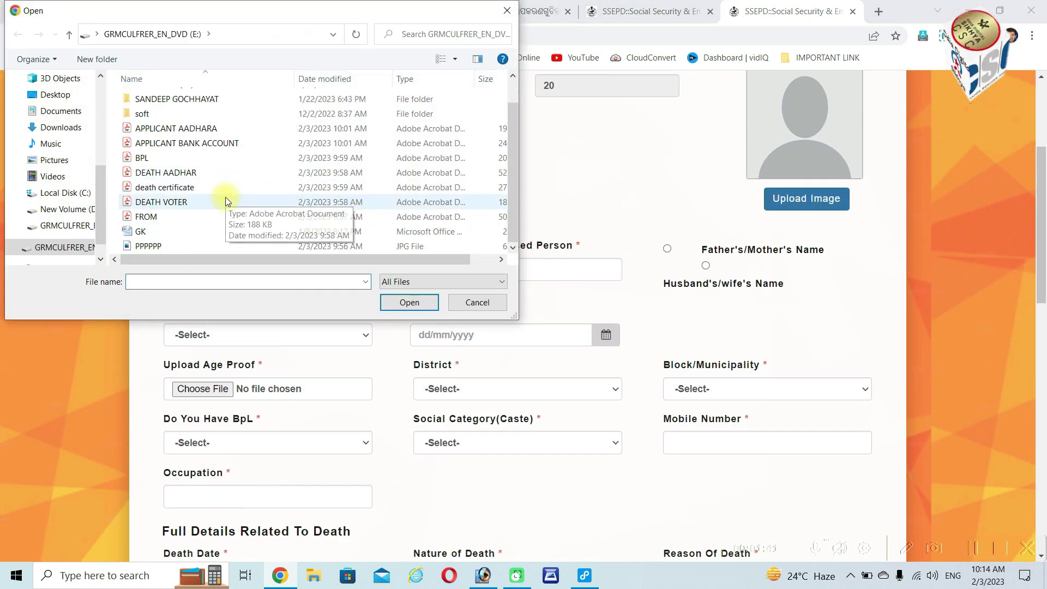
click(155, 247)
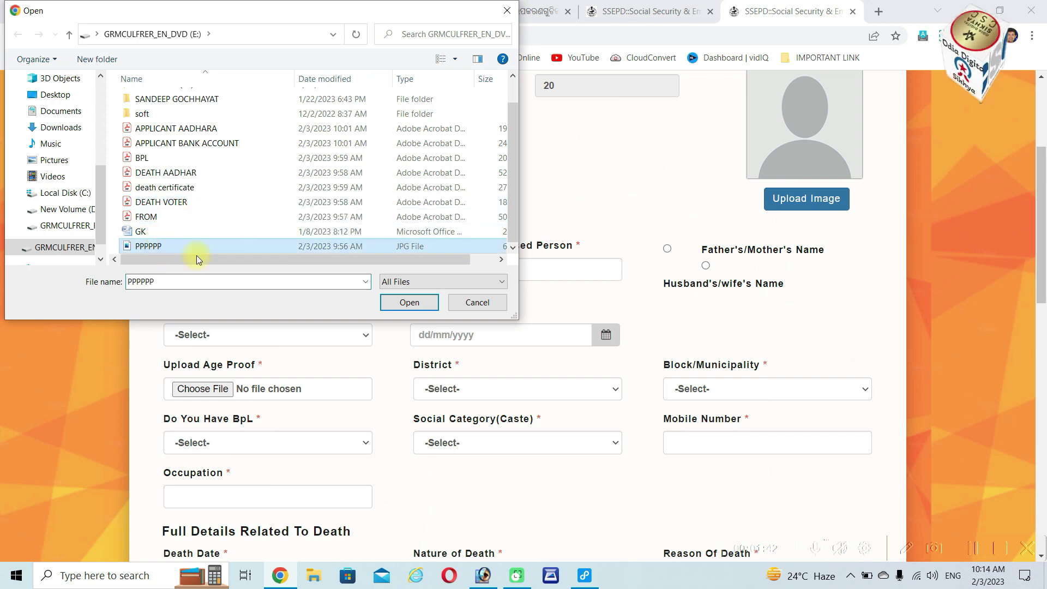
click(406, 301)
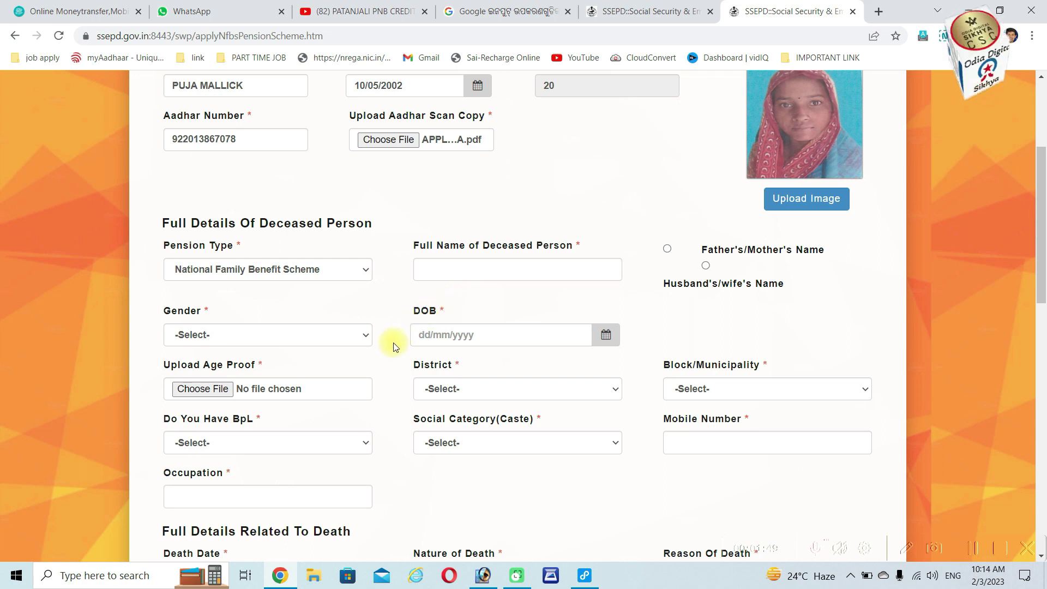
Keep National Family Benefit Scheme as pension type and enter the deceased person's full name
click(345, 271)
click(346, 270)
click(471, 273)
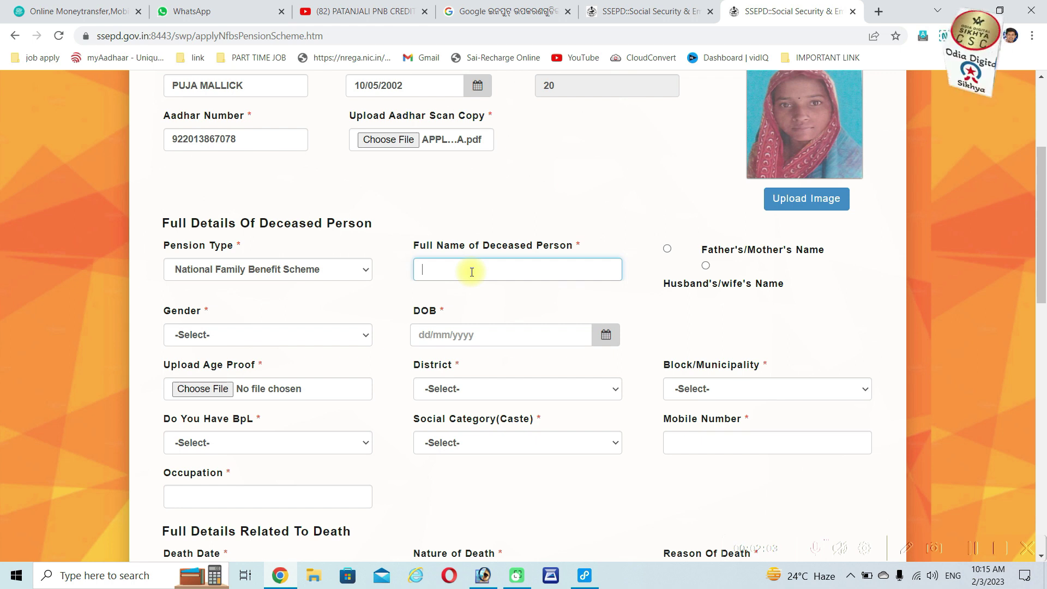
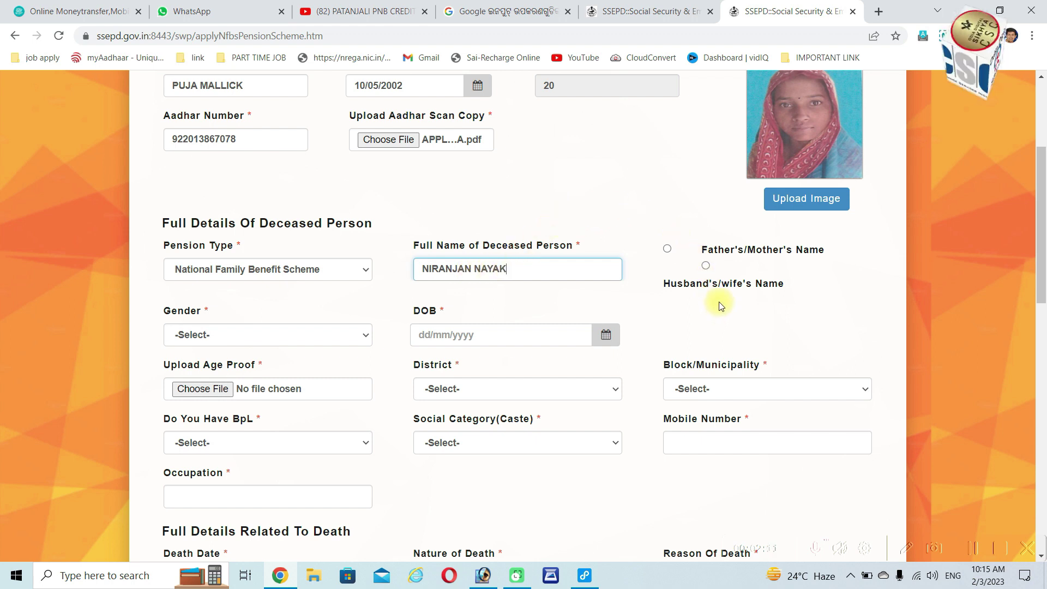
Mark the relation as father's/mother's name and enter the father's name
click(668, 249)
click(690, 305)
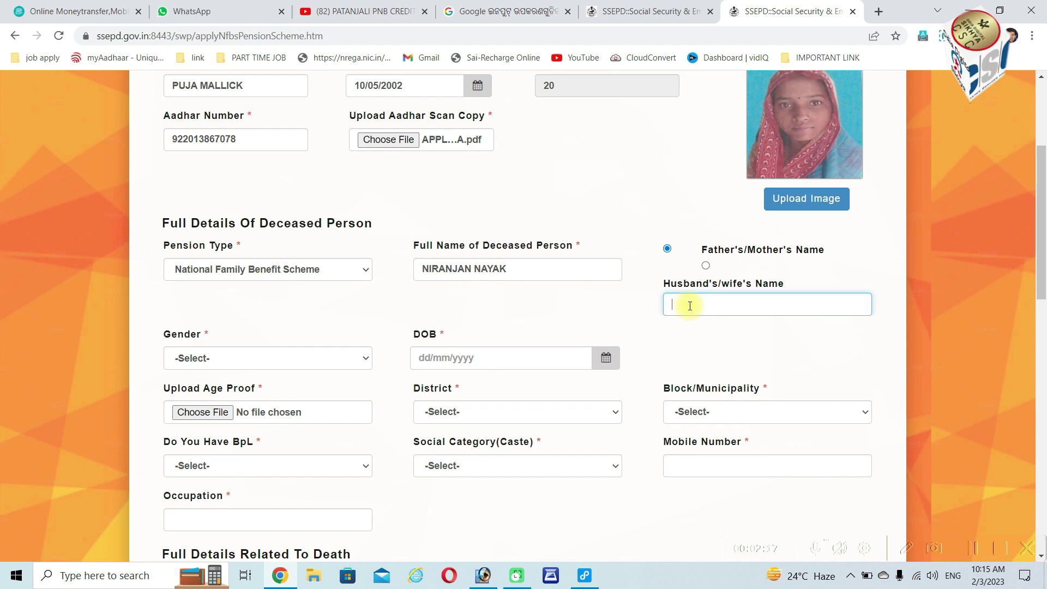
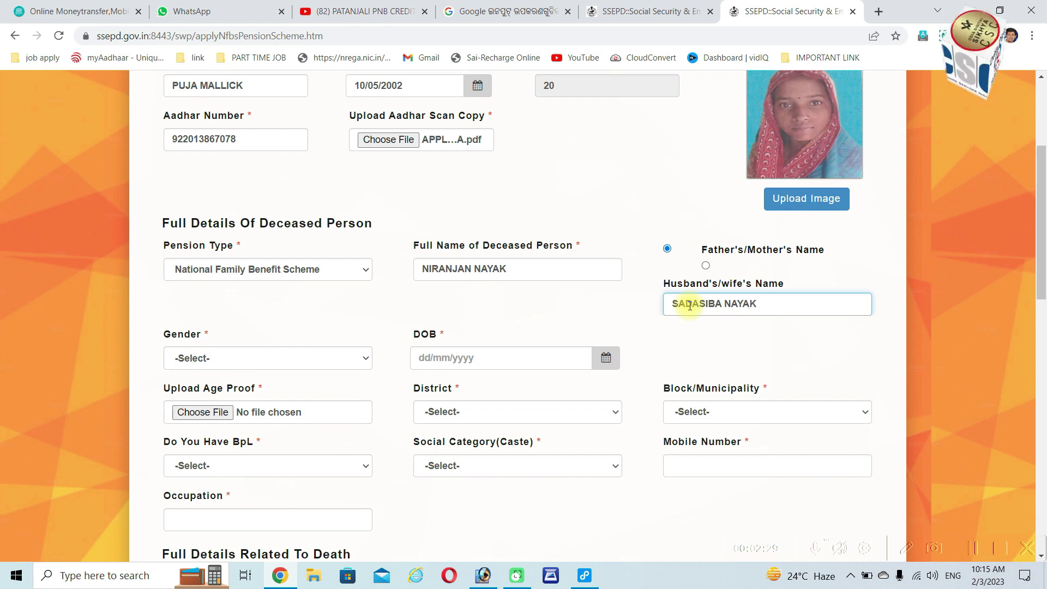
click(293, 360)
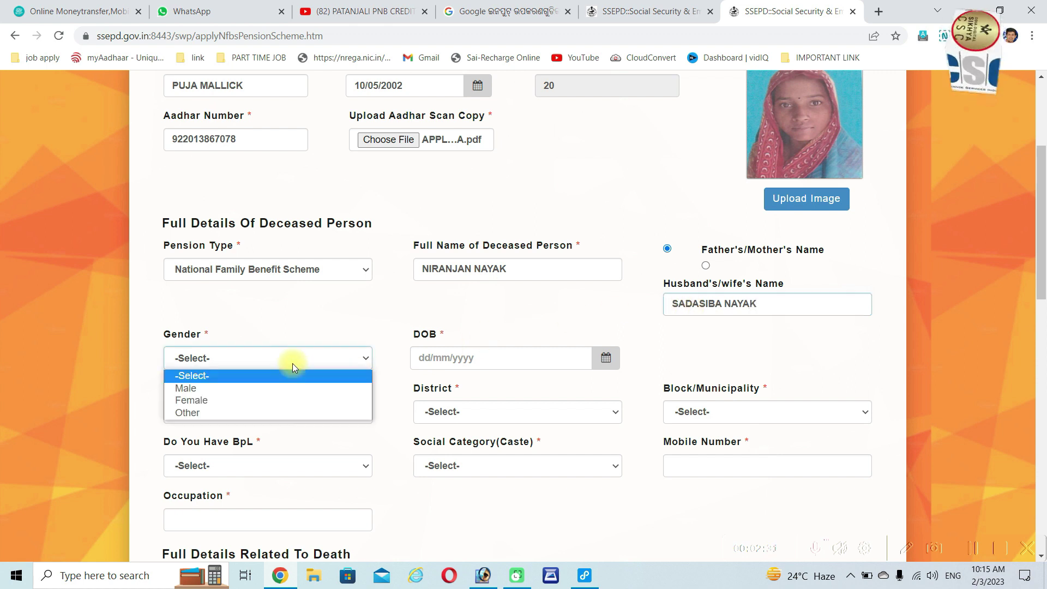
click(272, 387)
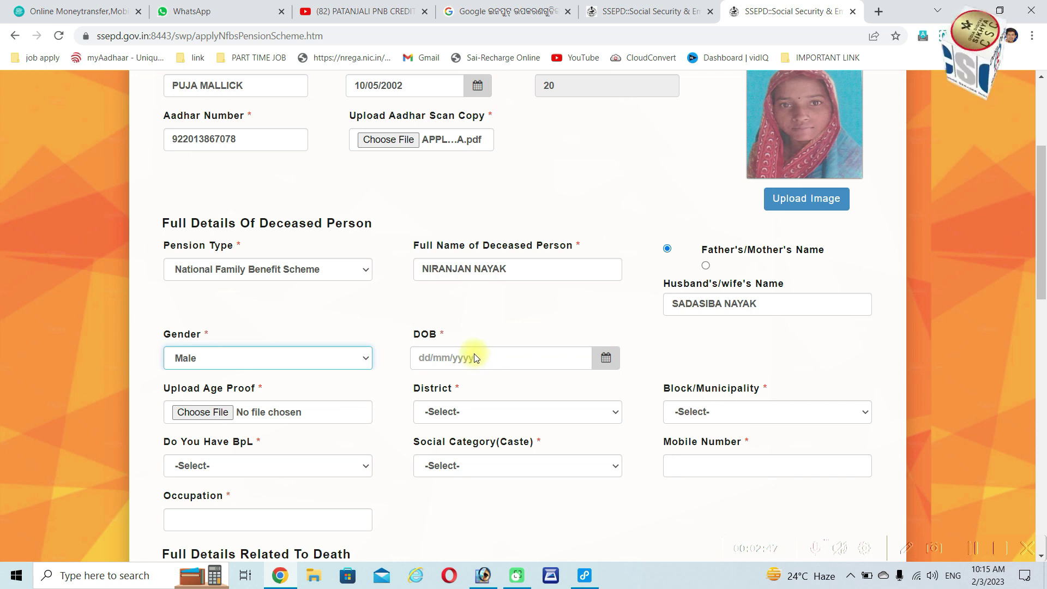
click(473, 357)
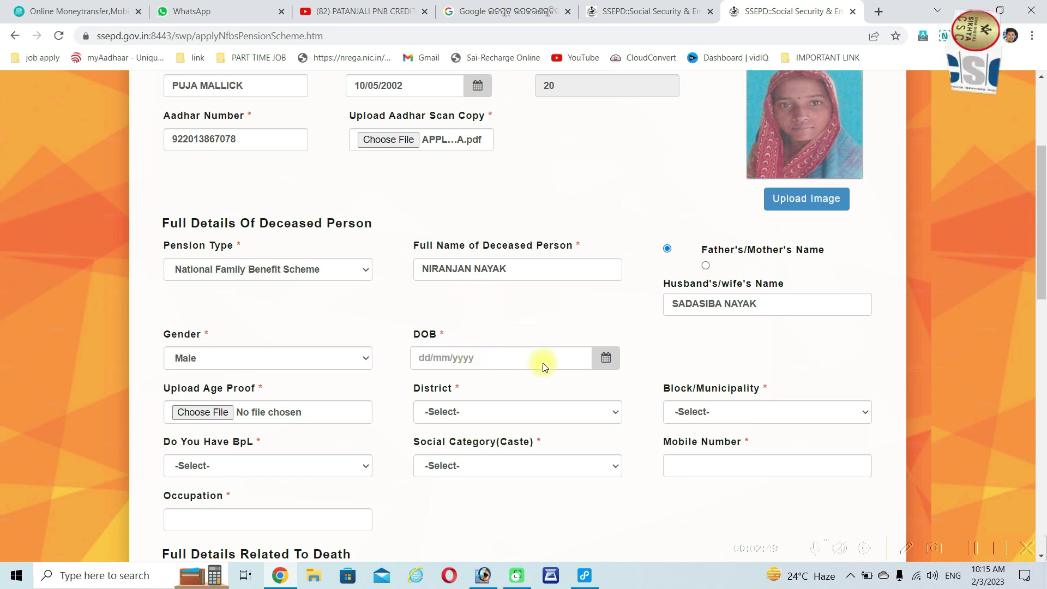
click(605, 359)
click(493, 393)
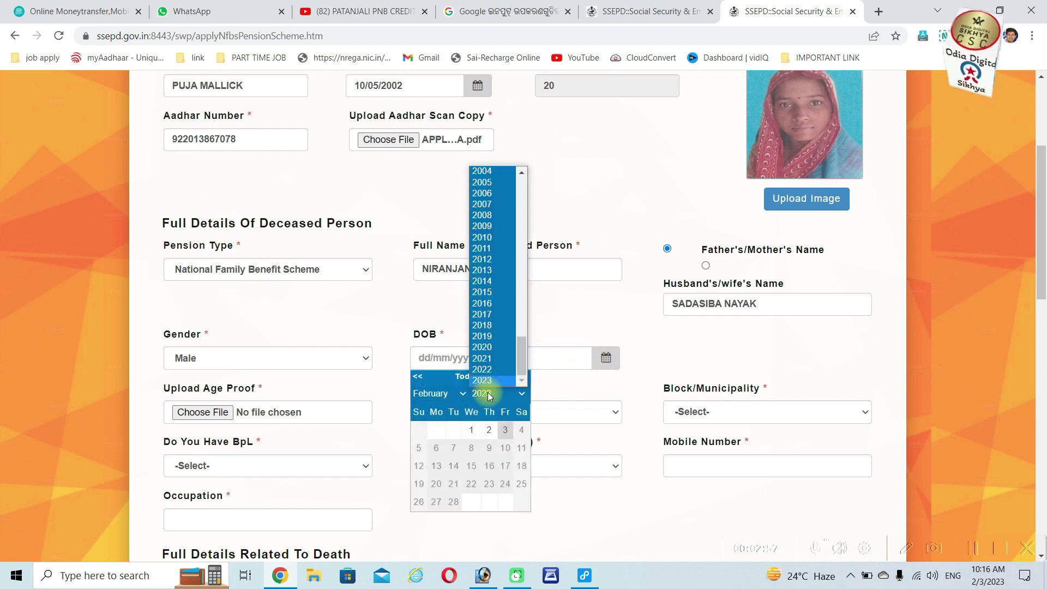
scroll(517, 172, up, 5)
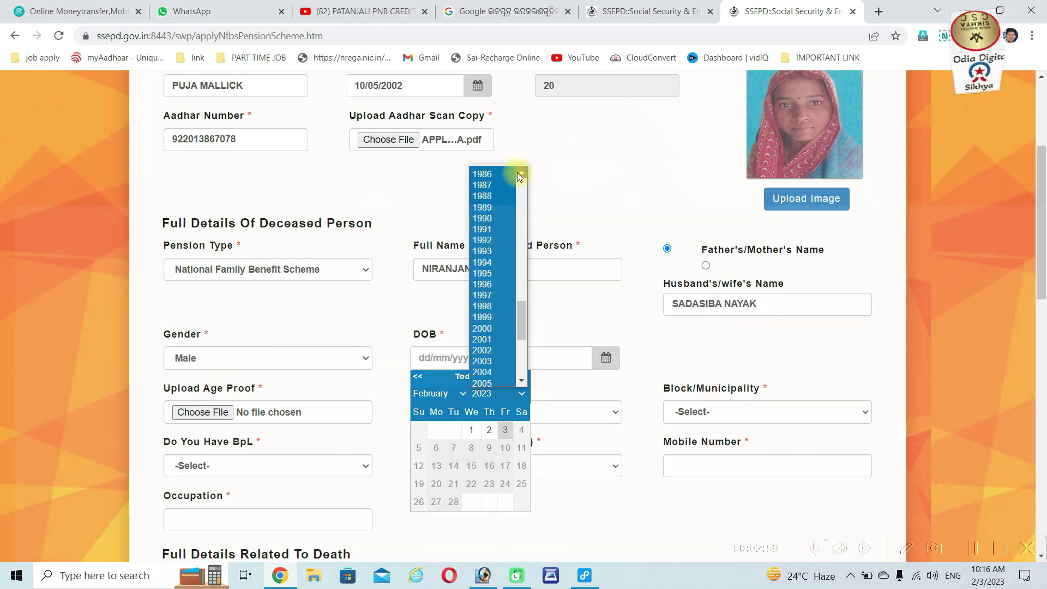
scroll(517, 172, up, 1)
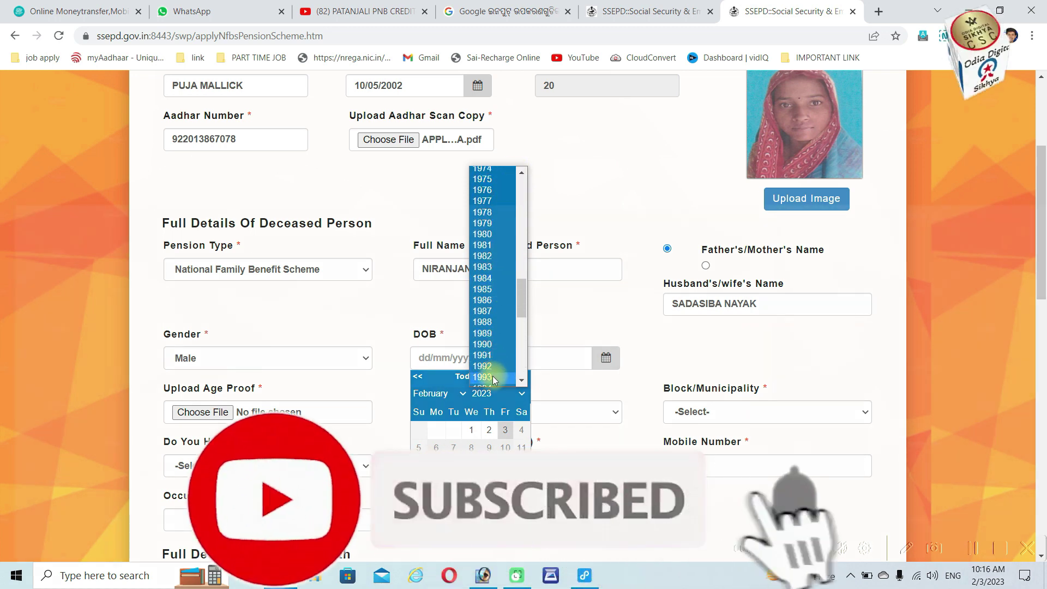
click(494, 378)
click(437, 393)
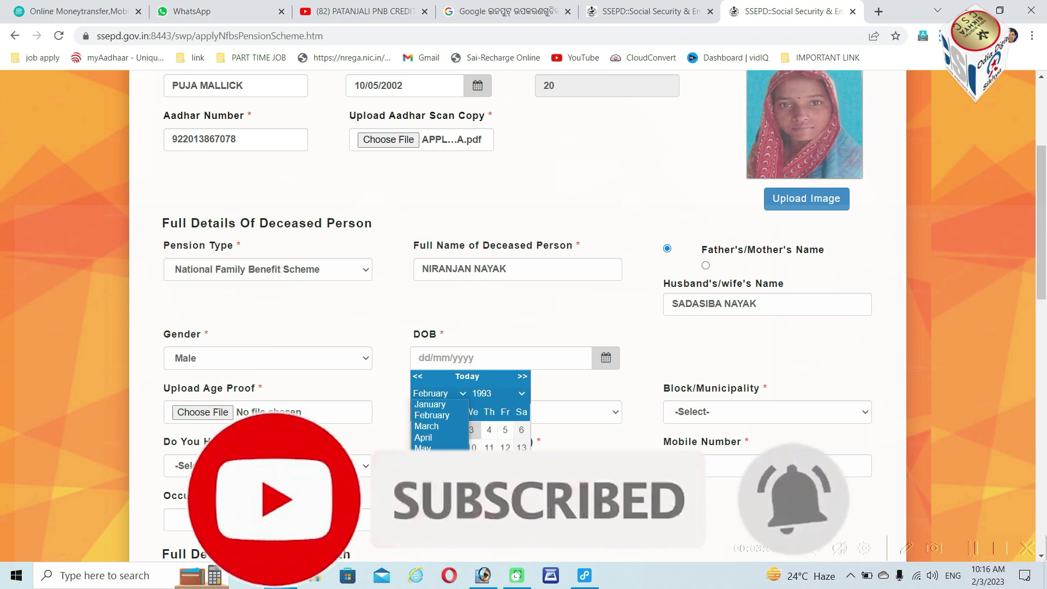
click(431, 443)
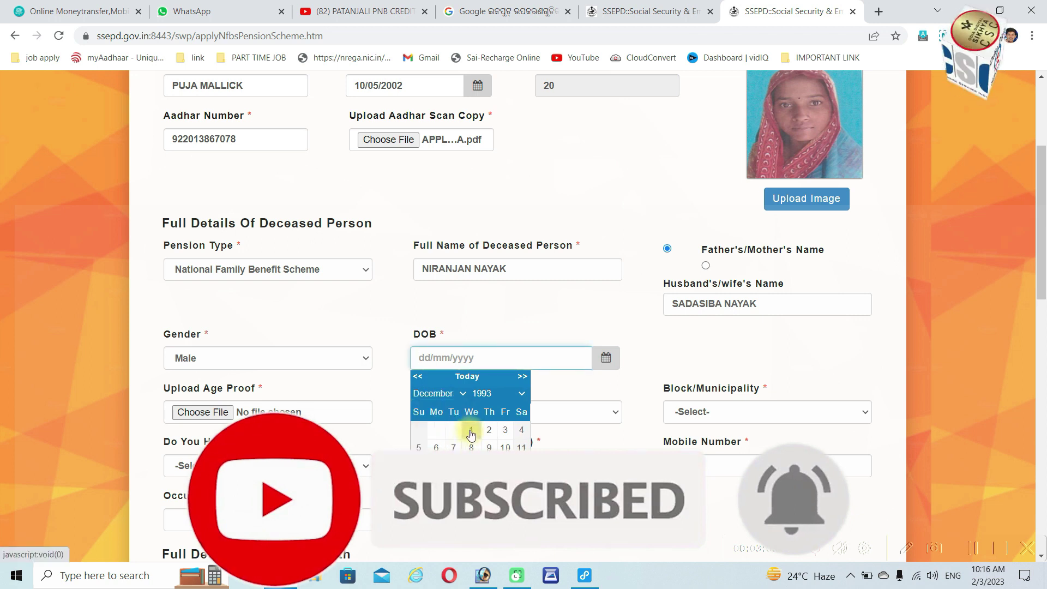
click(466, 431)
Attach DEATH AADHAR.pdf as the age proof
click(218, 414)
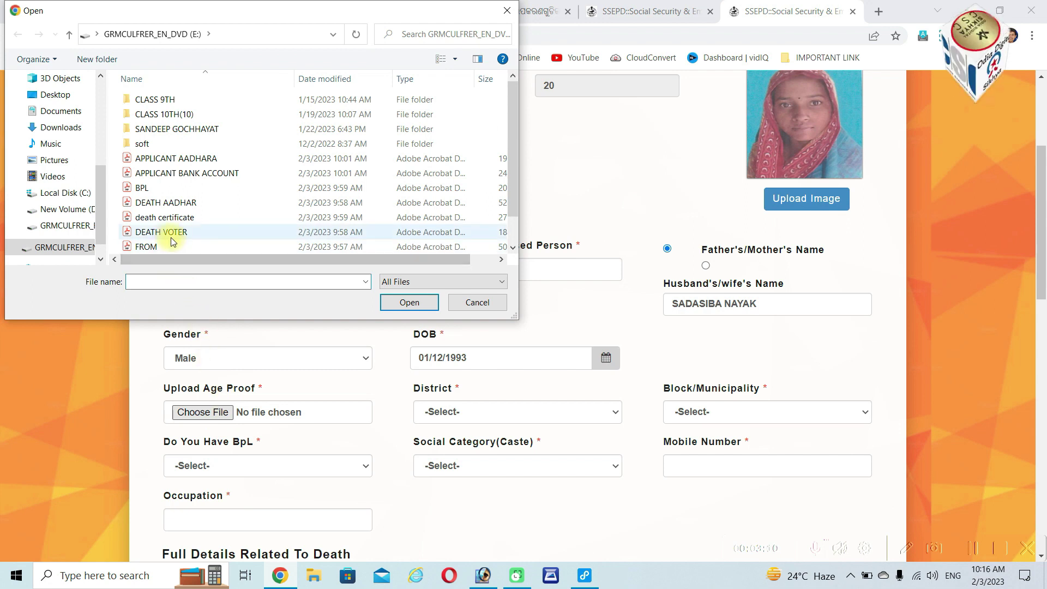
scroll(172, 235, down, 1)
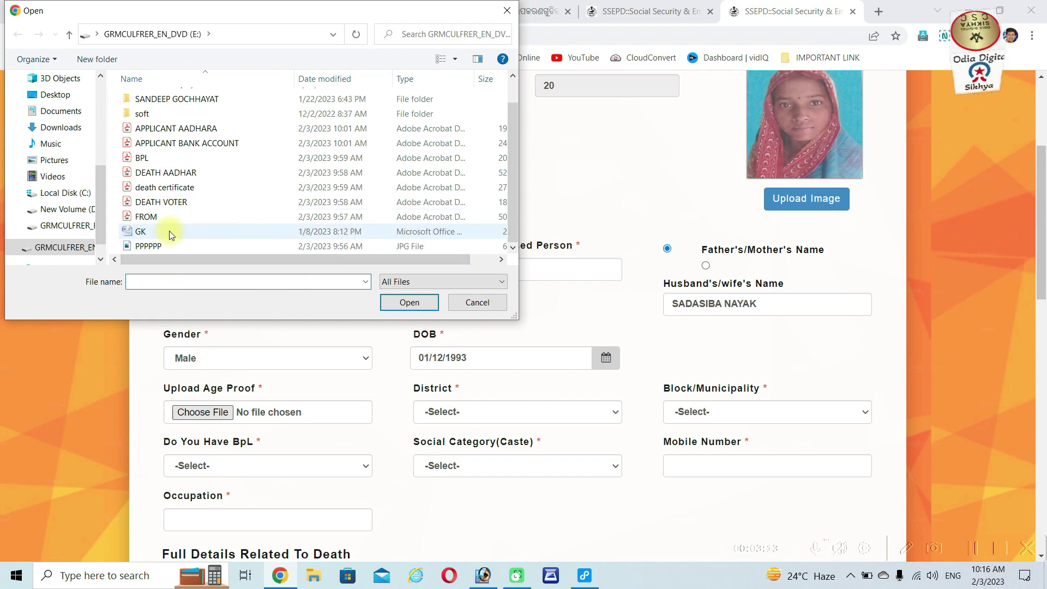
click(166, 173)
click(409, 302)
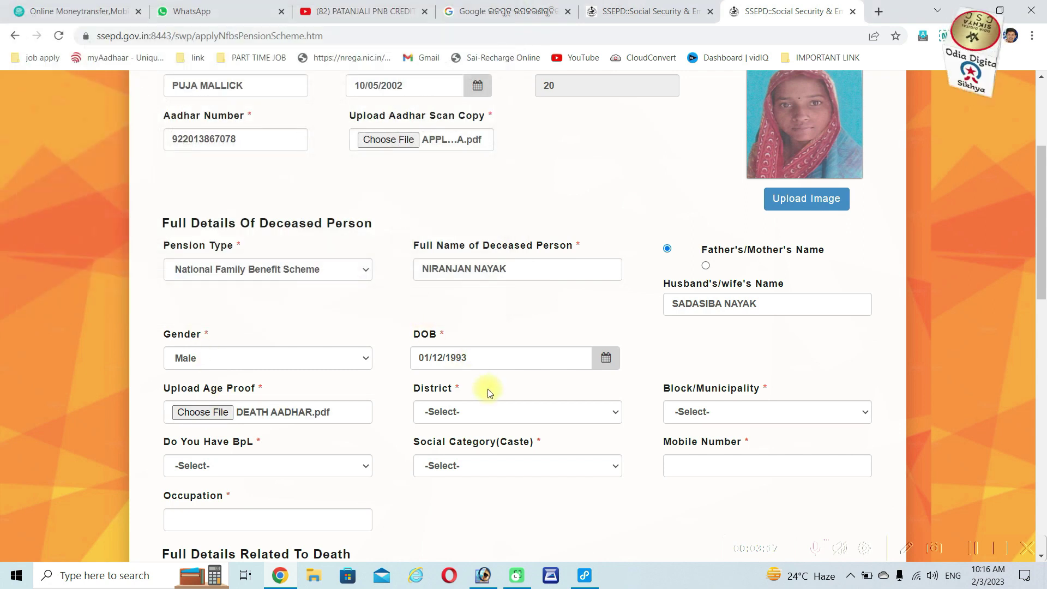
Set District PURI, Block SATYABADI and GP BALARAMPURGARH
click(493, 410)
key(p)
key(Return)
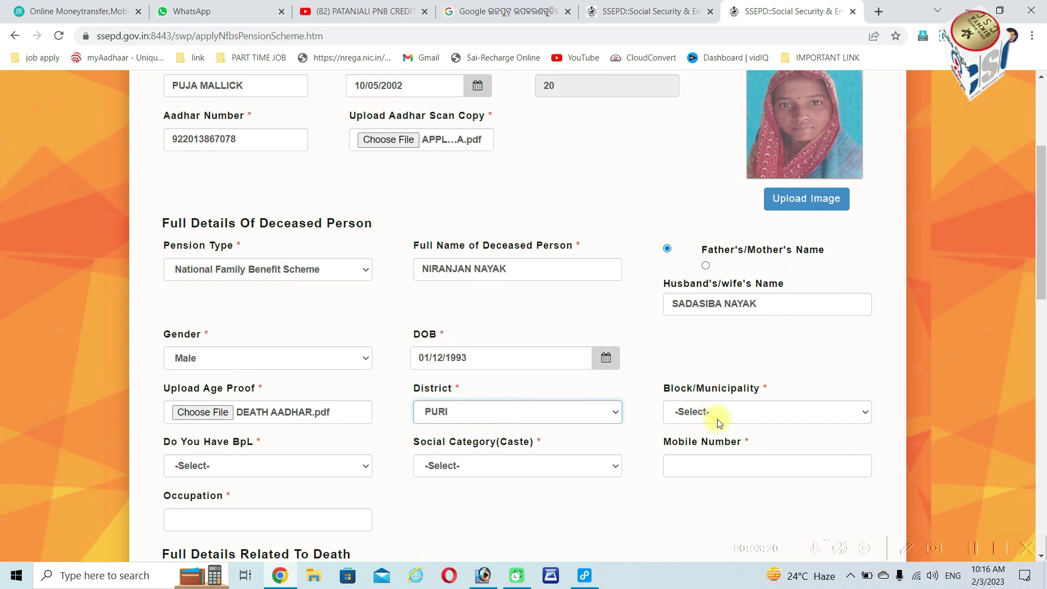
click(718, 417)
click(704, 343)
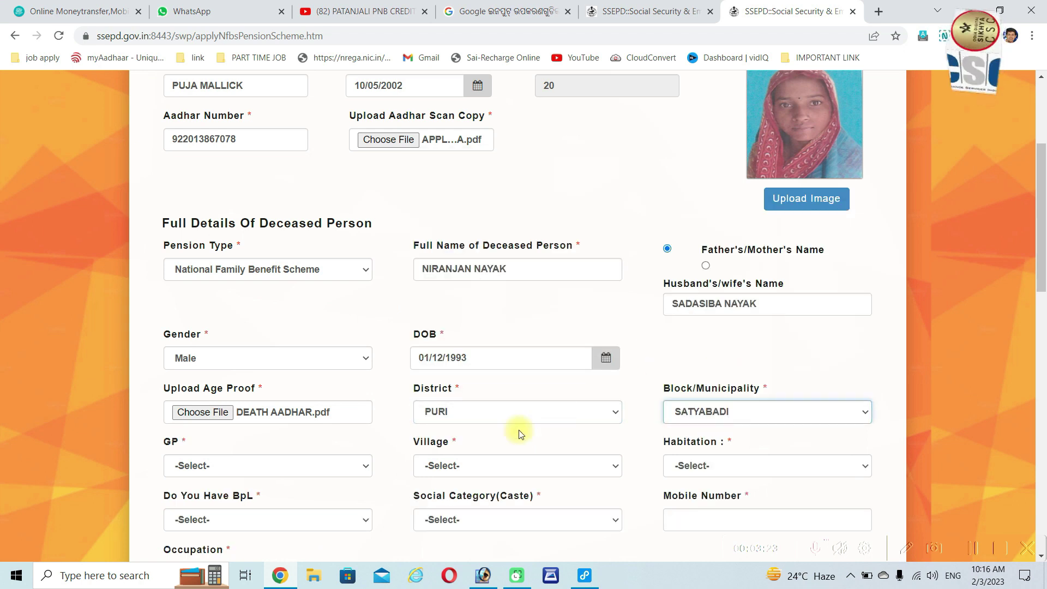
click(260, 465)
scroll(239, 336, down, 1)
click(234, 238)
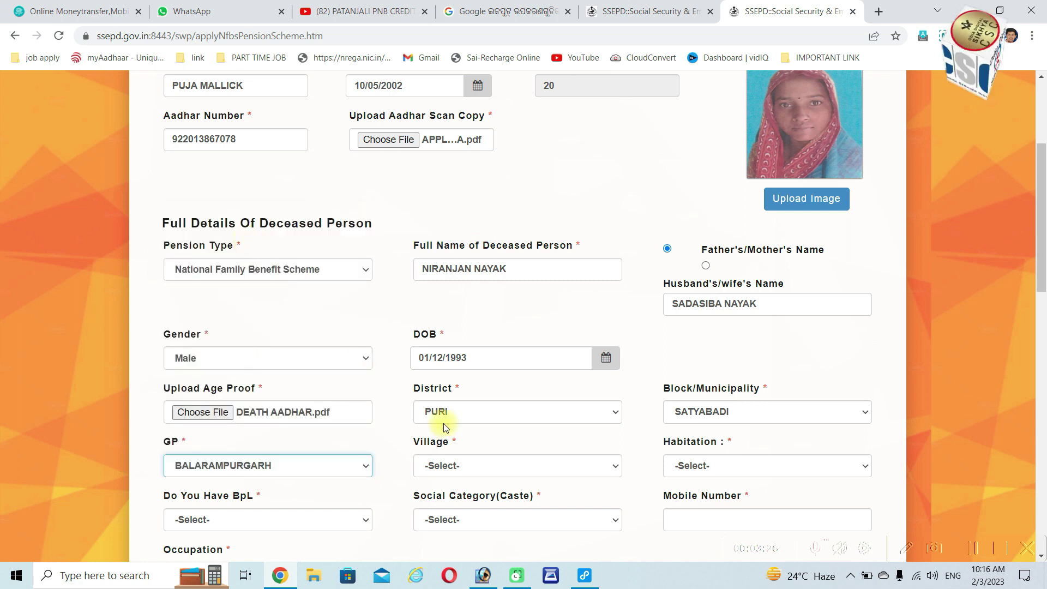
Set village and habitation to BALARAMPURGARH and BPL status to YES
click(492, 467)
click(499, 506)
click(708, 467)
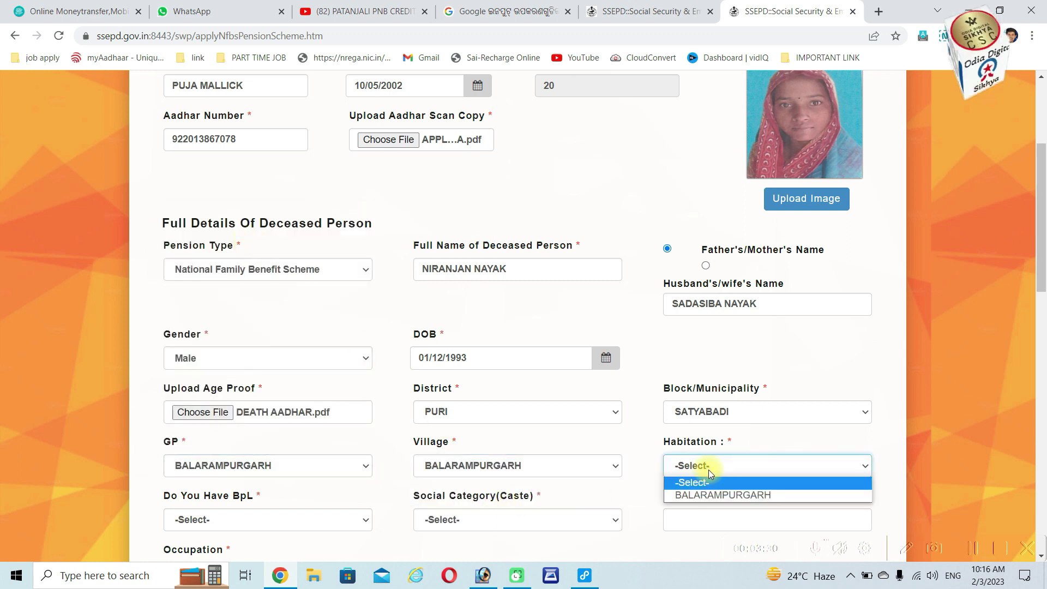
click(712, 493)
click(243, 525)
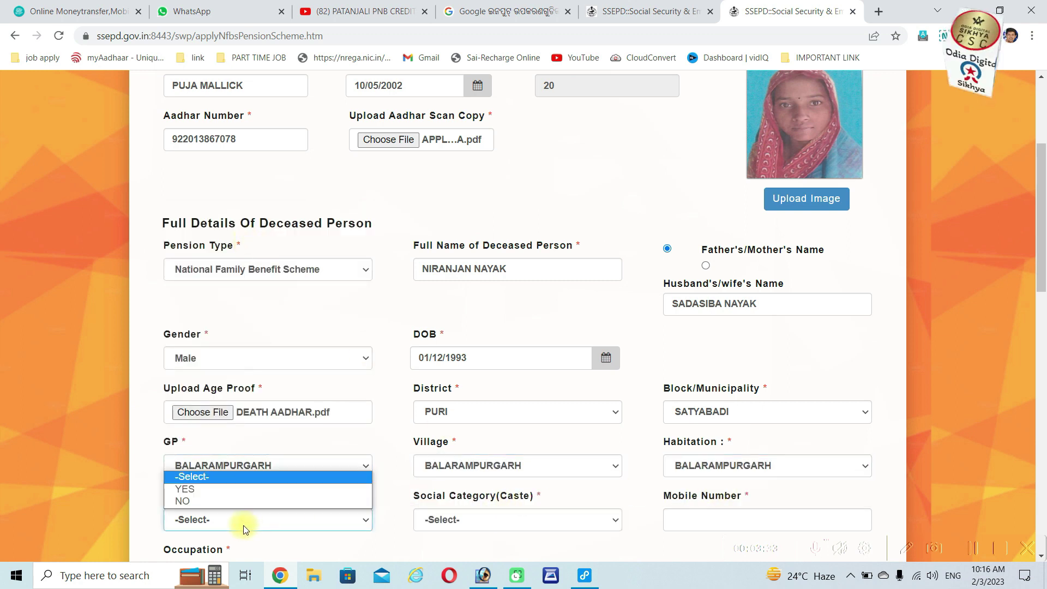
click(241, 490)
scroll(505, 504, down, 1)
Enter the BPL number and attach the BPL card file
click(475, 448)
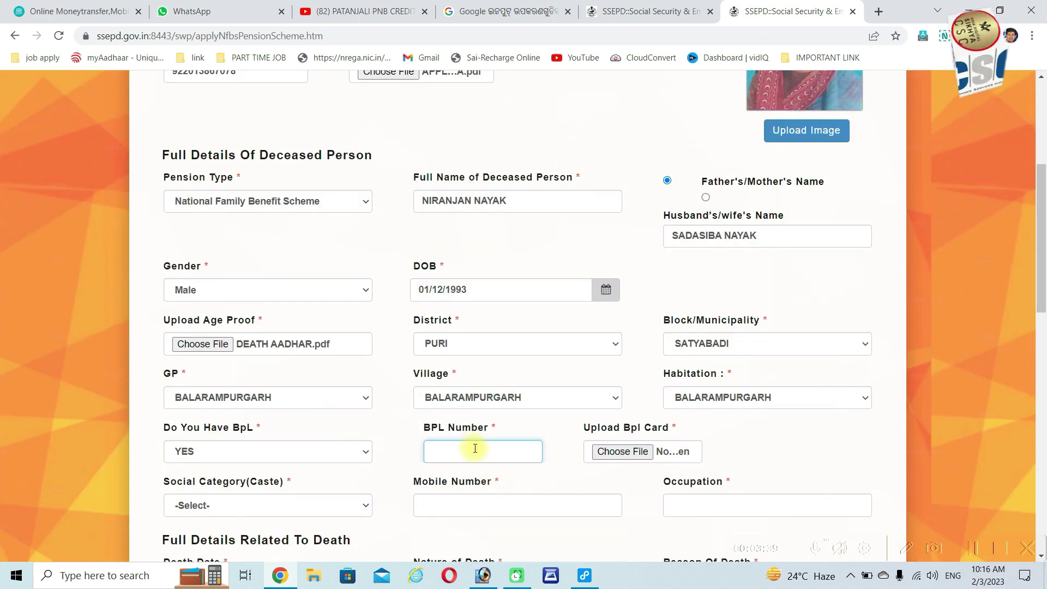
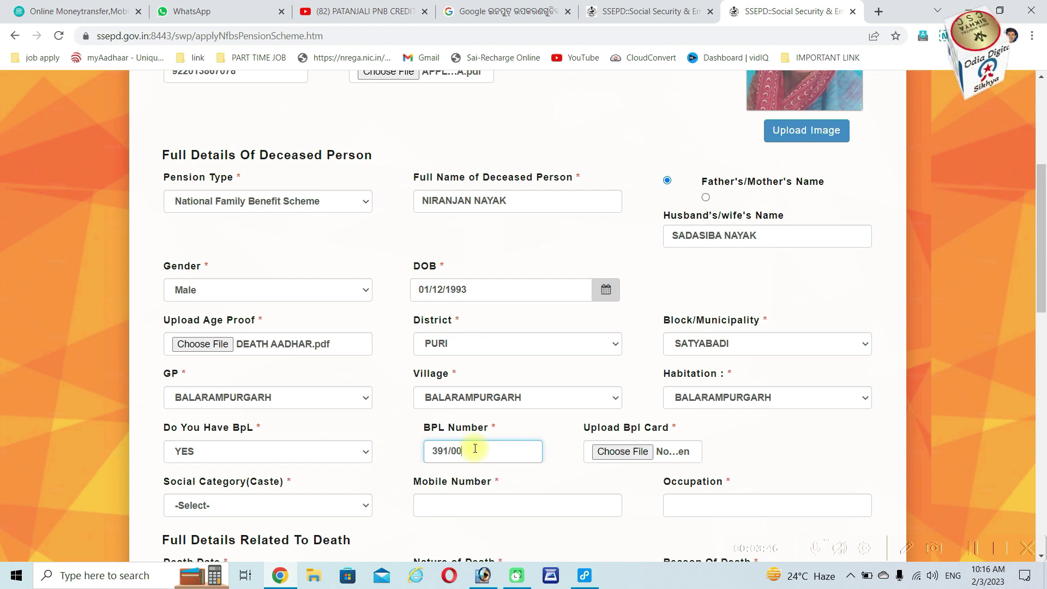
click(641, 452)
click(143, 187)
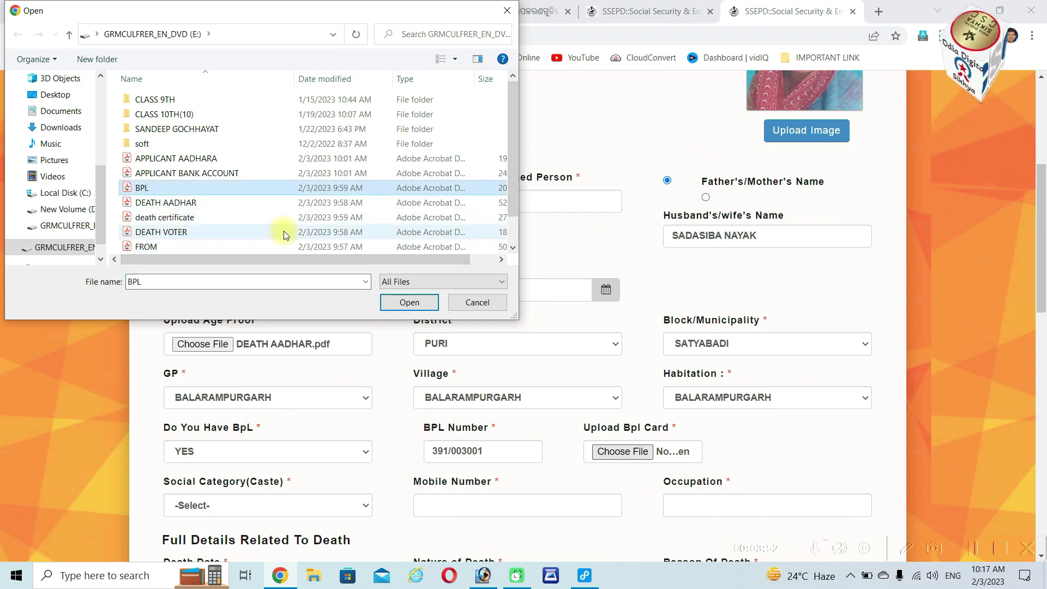
click(409, 302)
scroll(277, 304, down, 4)
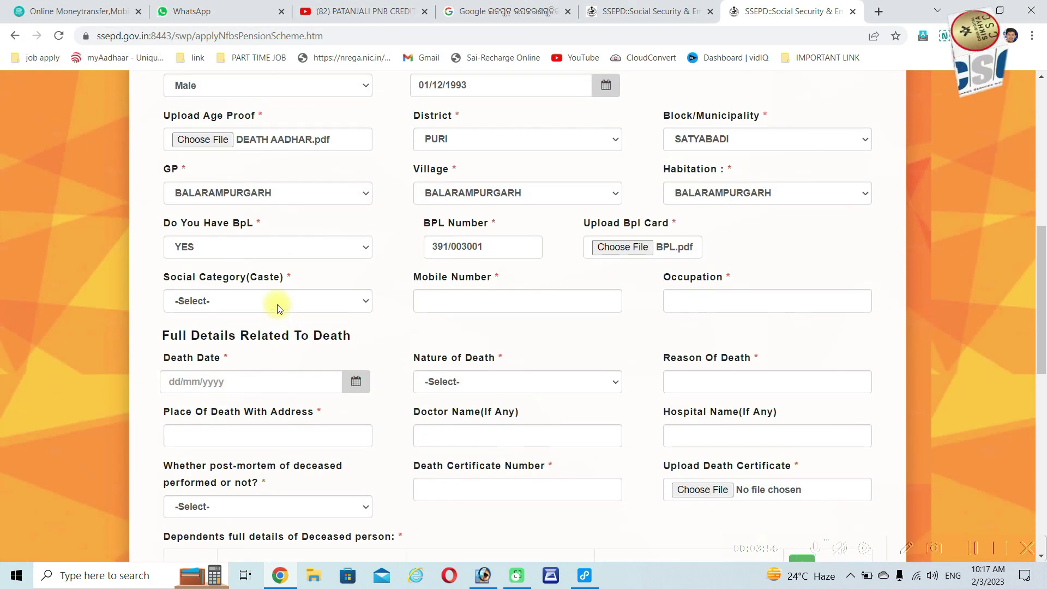
Set the social category to SC and occupation to AGRICULTURE
click(277, 304)
click(235, 353)
click(461, 302)
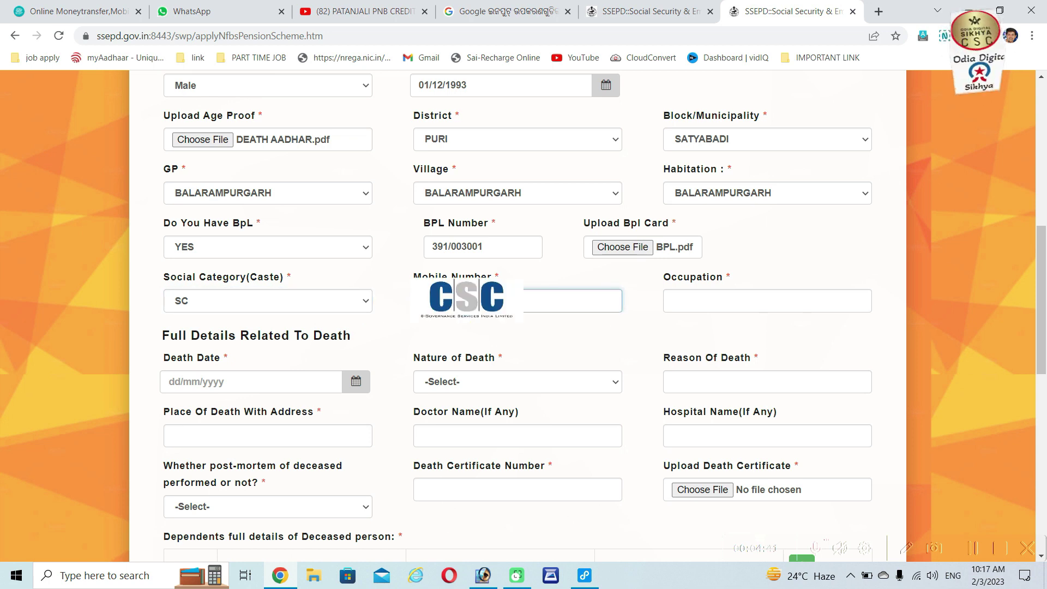
click(736, 301)
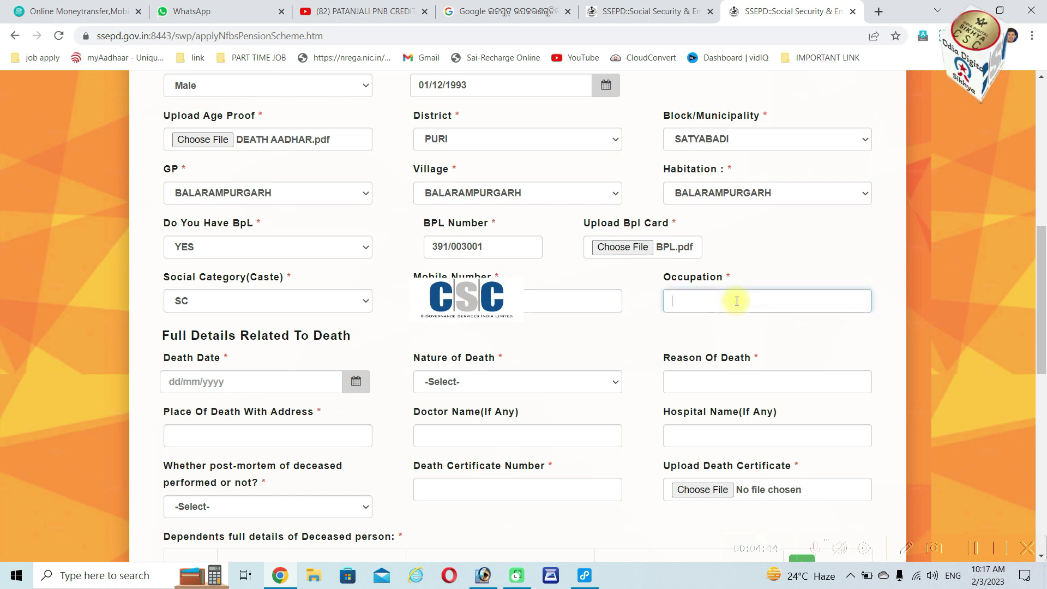
text(AGRI)
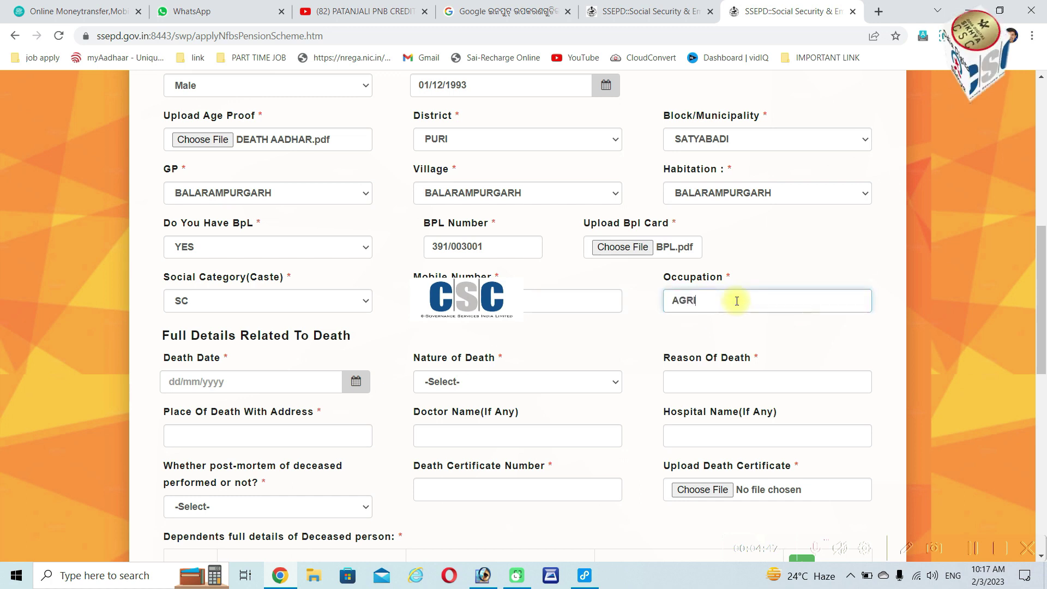
text(CULTURE)
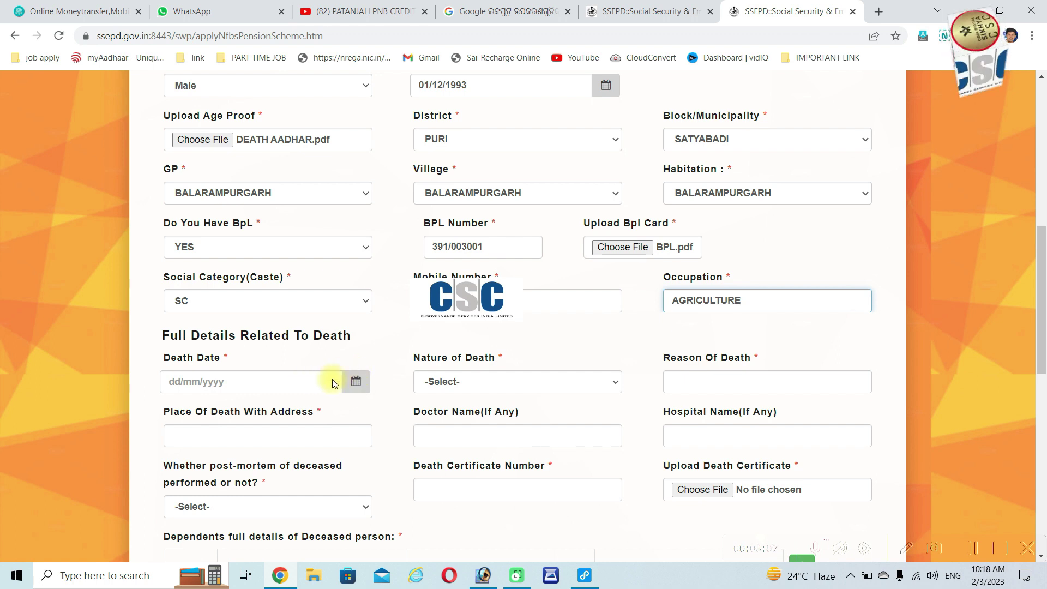
Set the death date to 09/09/2022
click(356, 380)
click(235, 416)
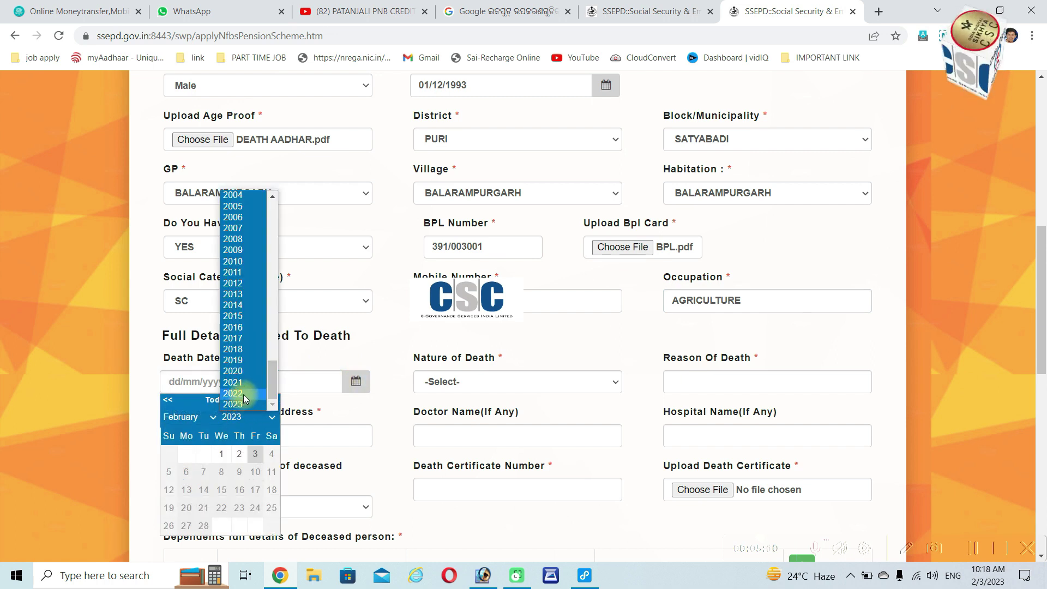
click(233, 393)
click(188, 417)
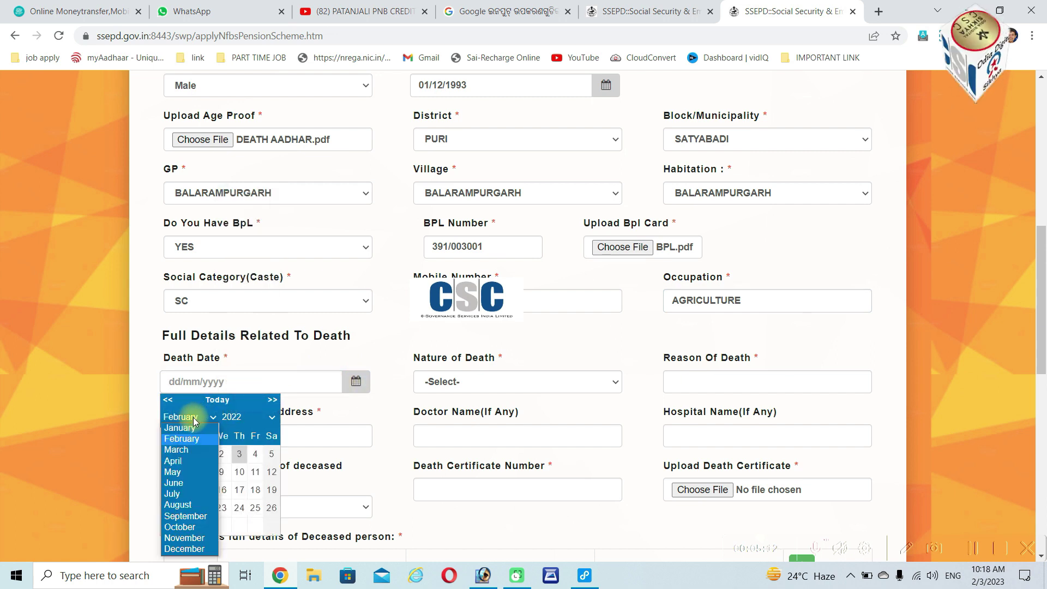
click(186, 516)
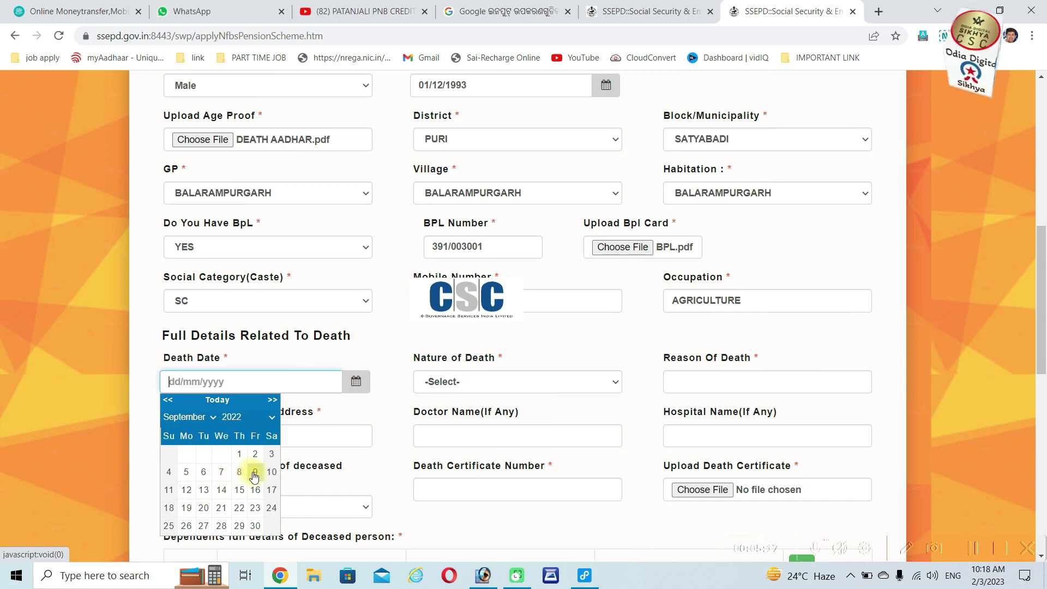
click(252, 473)
Mark the nature of death as Accidental with reason ILLNESS
click(479, 382)
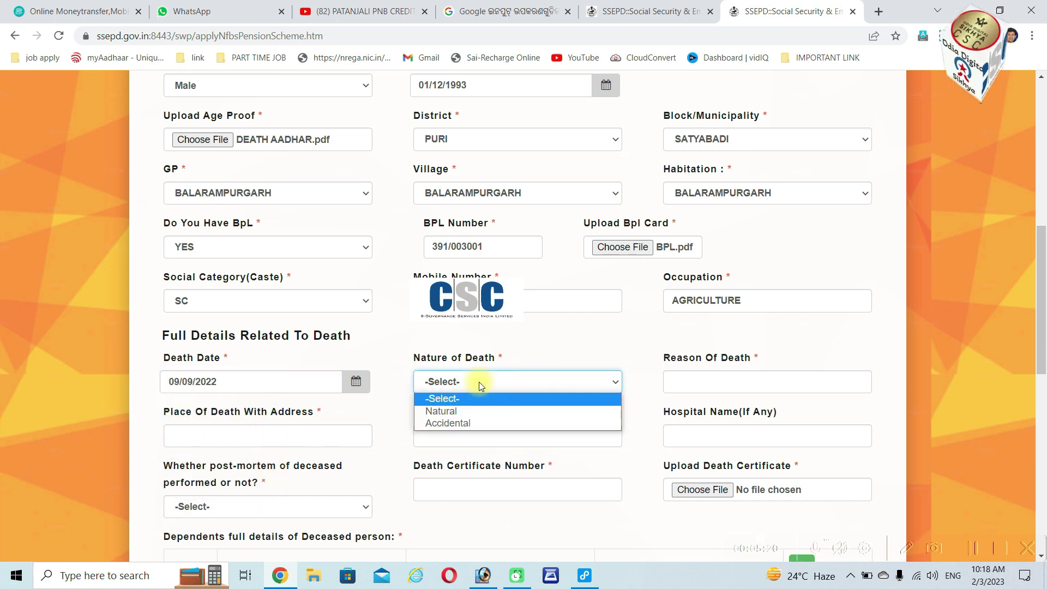
click(470, 423)
click(715, 389)
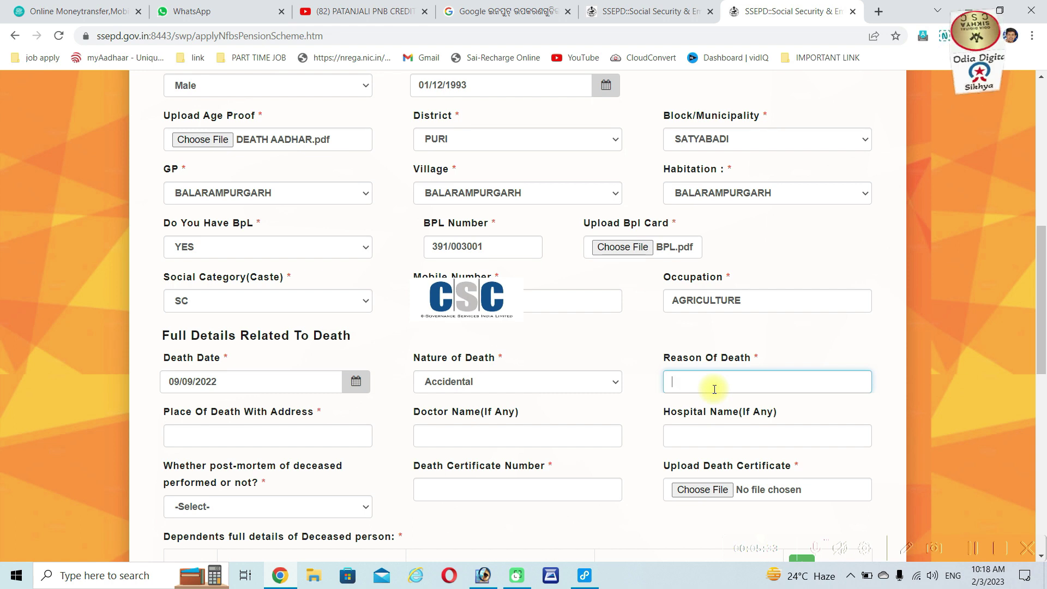
text(ILLNESS)
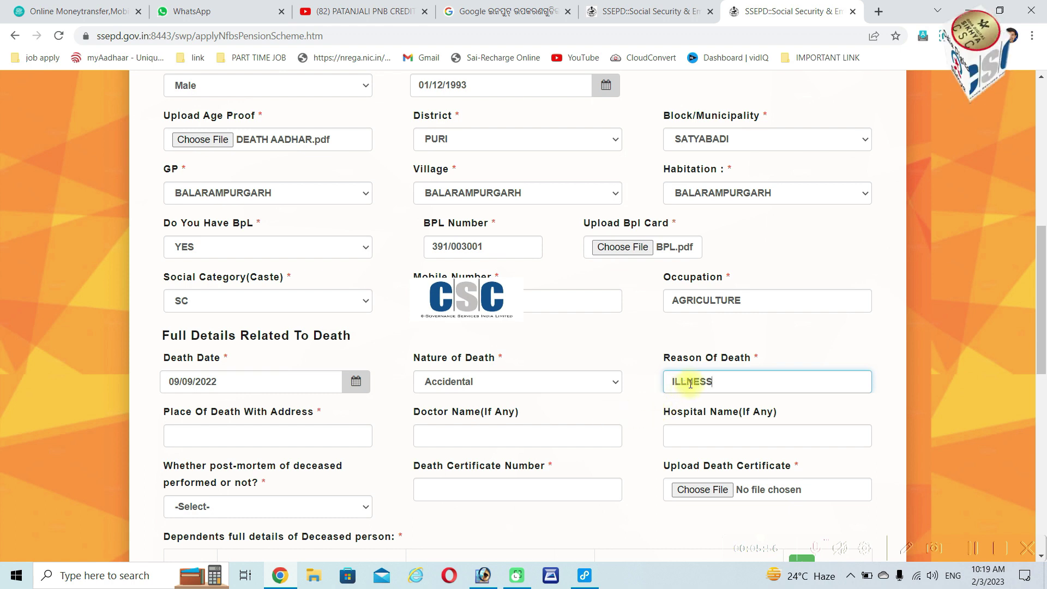
Enter DHH, PURI as the place of death and hospital
click(226, 435)
text(DHH, PU)
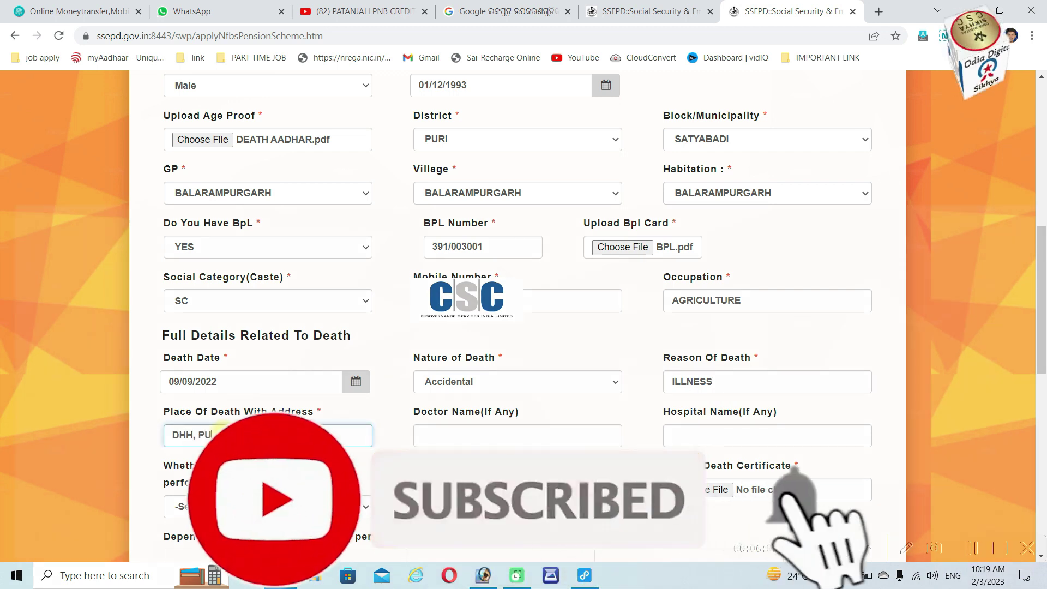
text(R)
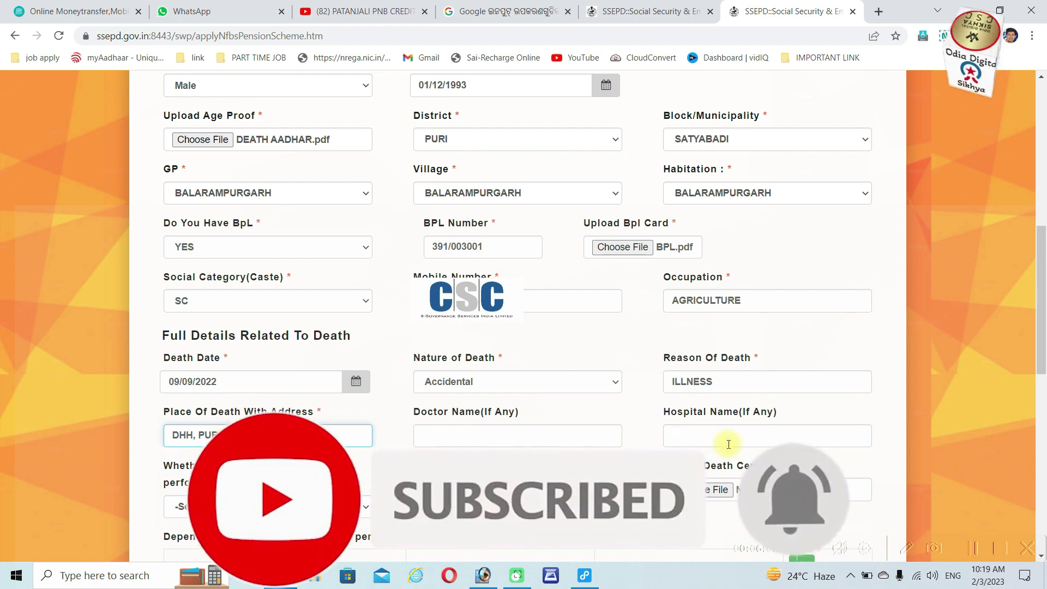
text(I)
click(729, 440)
text(DHH, PURI)
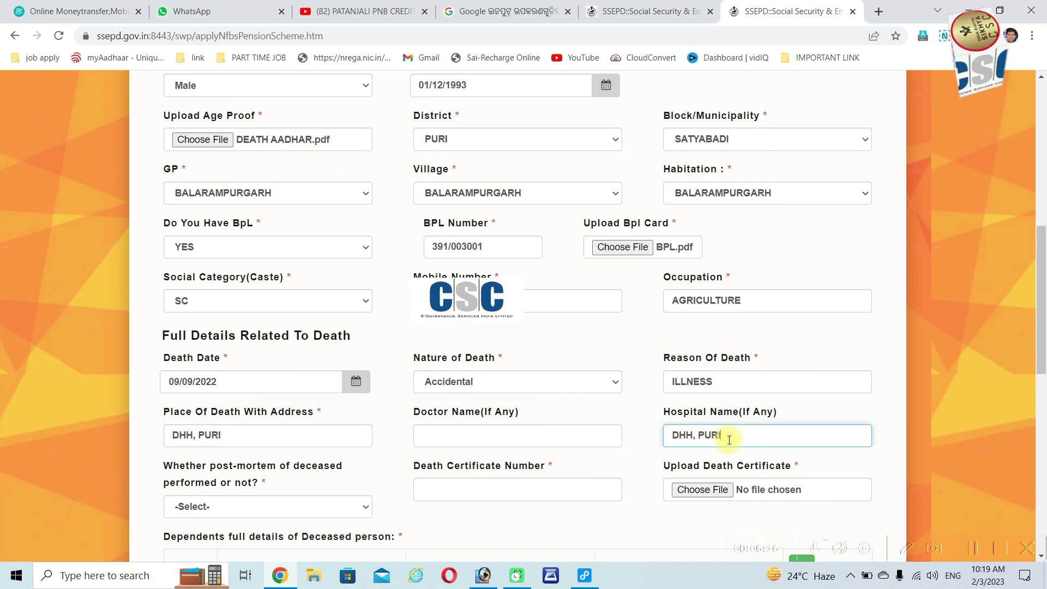
Answer No to post-mortem and enter the death certificate number
click(248, 507)
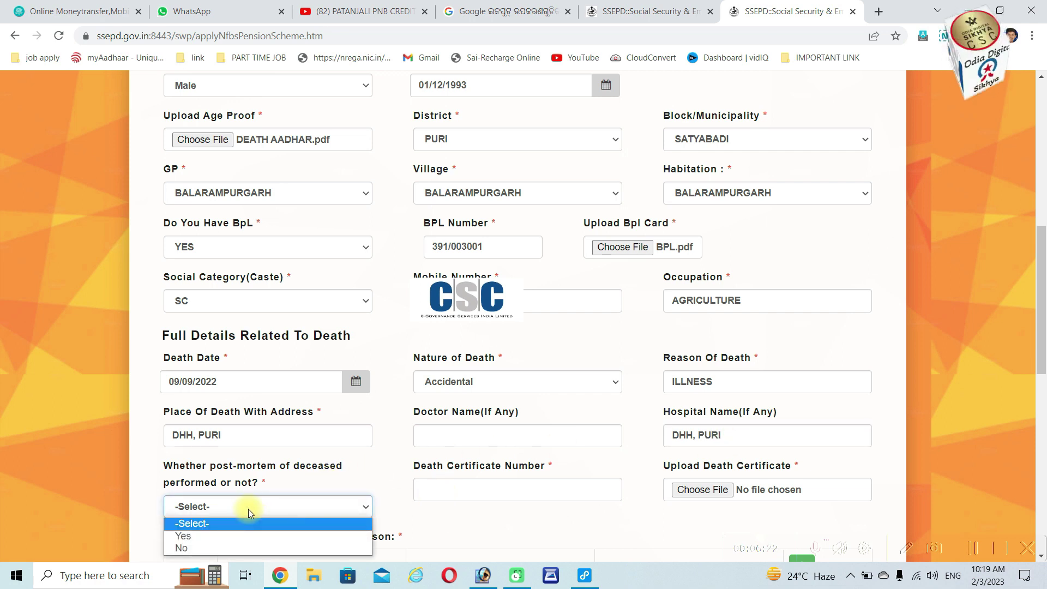
click(237, 547)
click(485, 491)
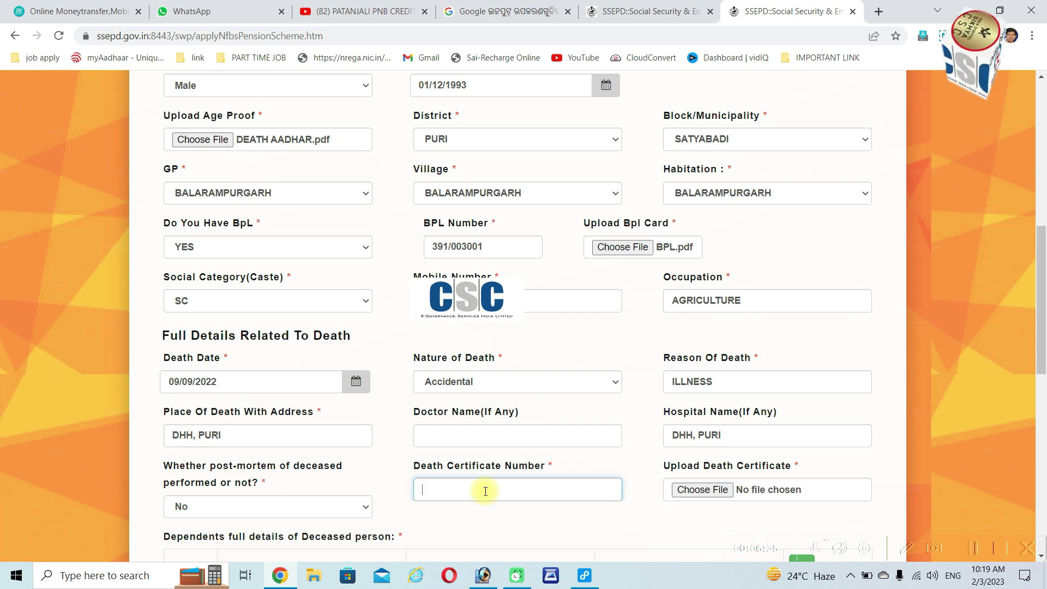
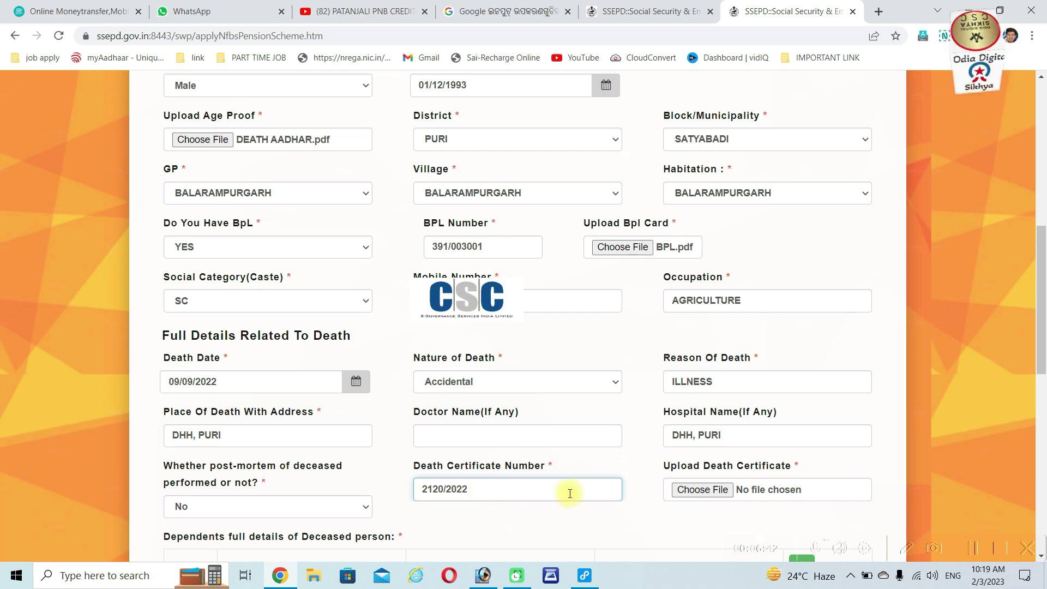
Attach the death certificate PDF
click(703, 489)
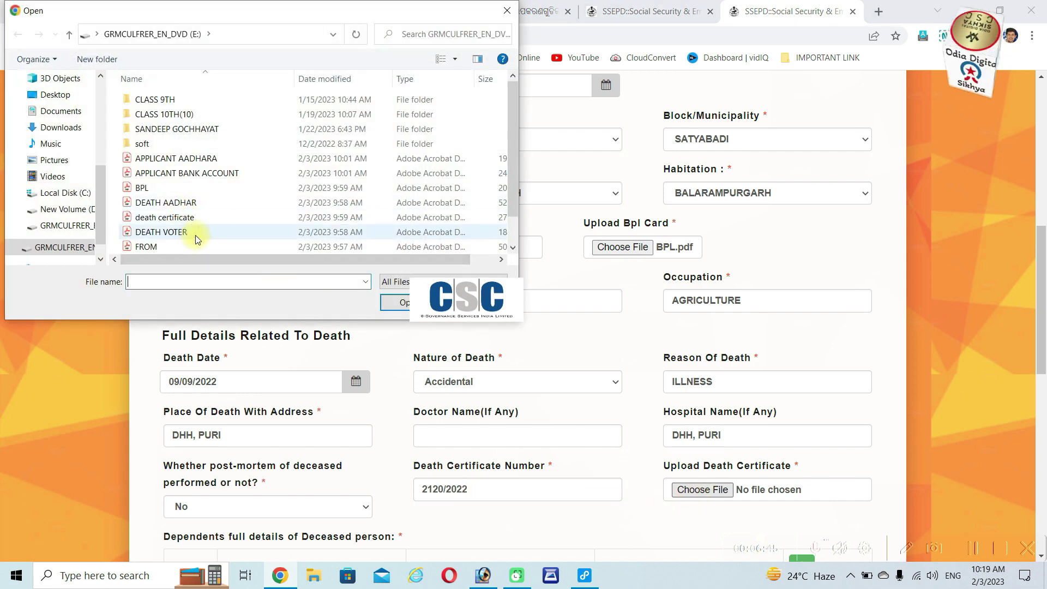
click(243, 217)
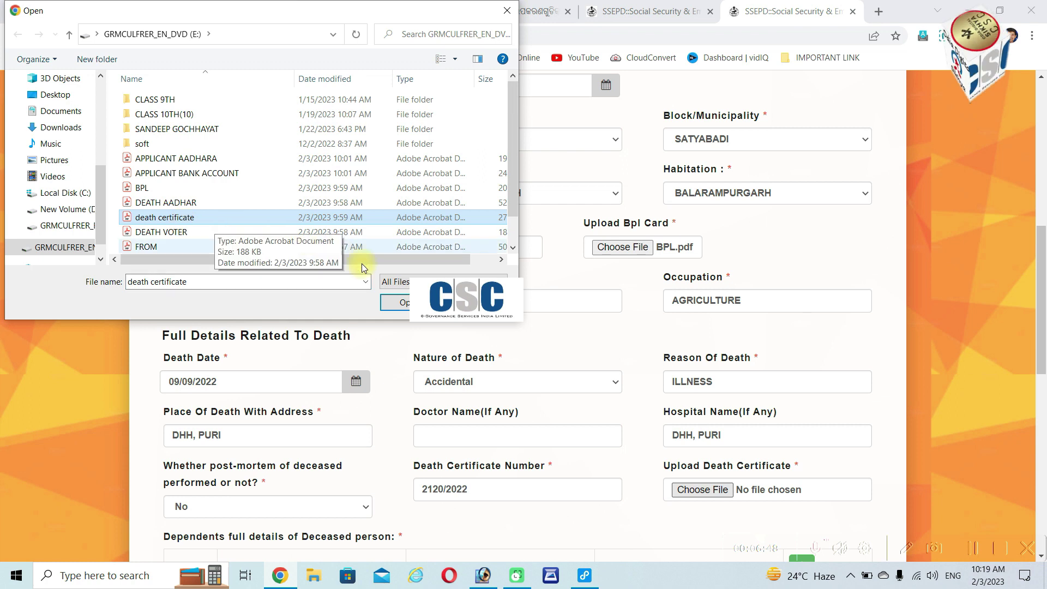
click(403, 302)
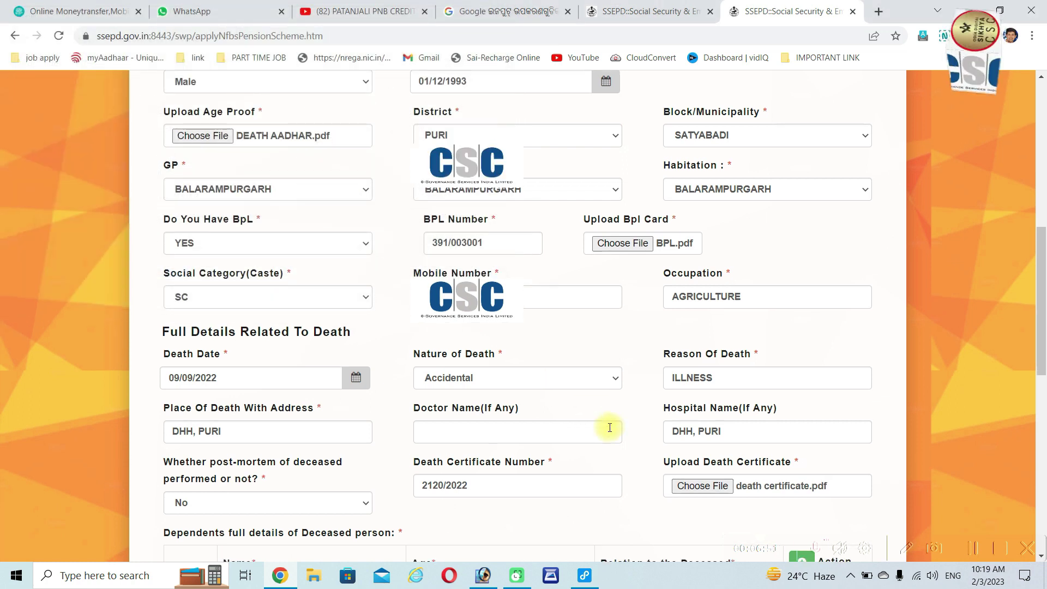
scroll(610, 428, down, 2)
click(256, 466)
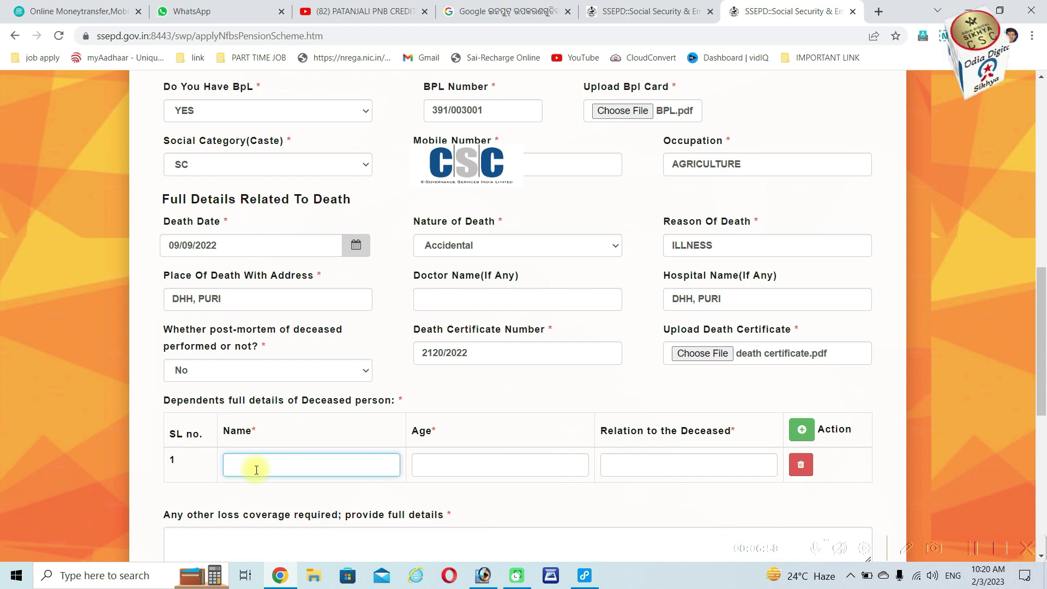
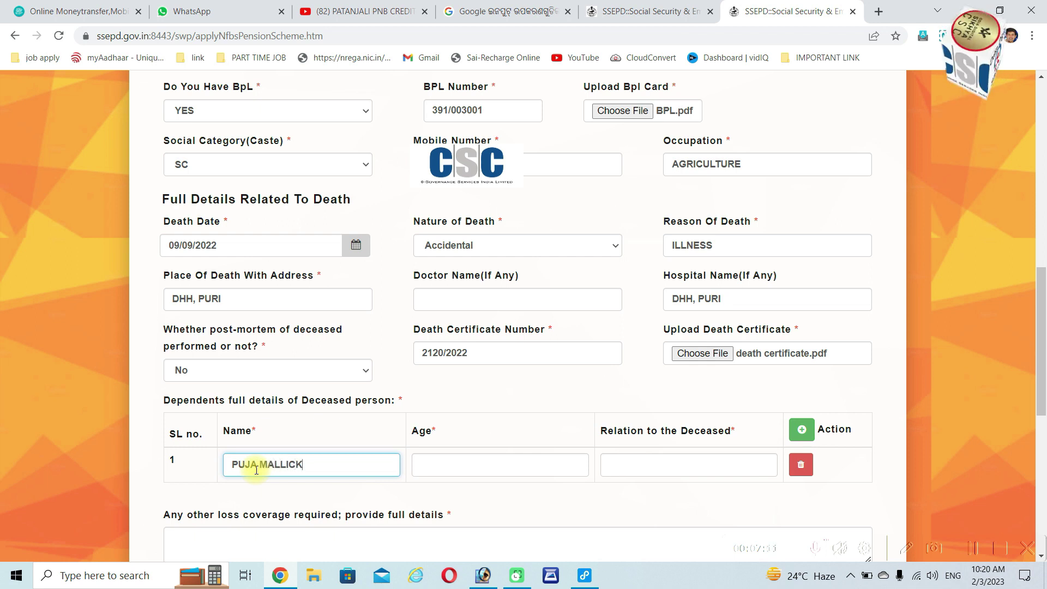
Fill dependents row 1 with the applicant's name, age 20 and relation WIFE
click(456, 468)
text(20)
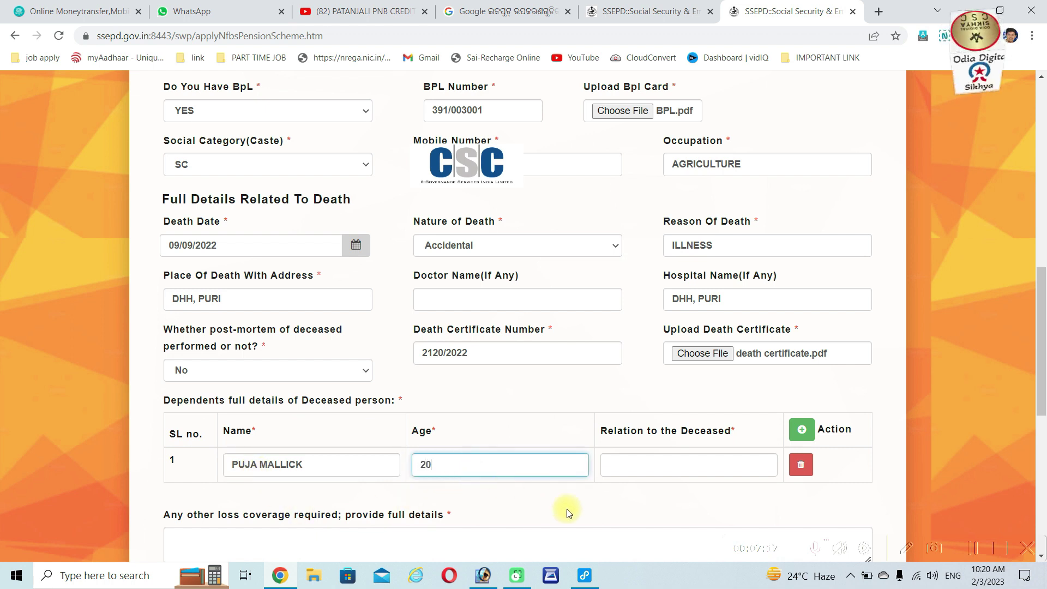
click(656, 464)
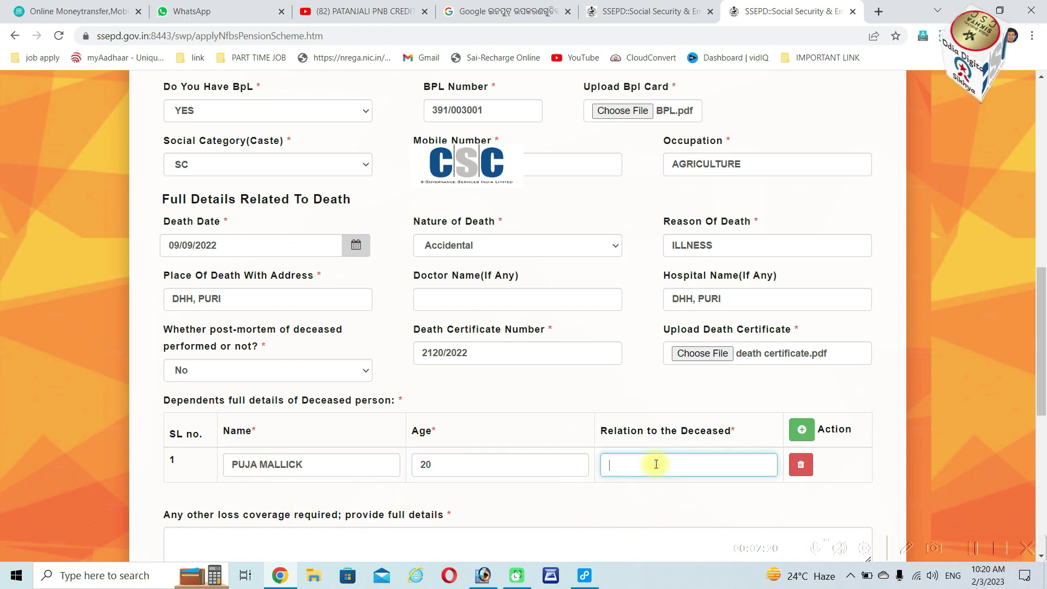
text(WIFE)
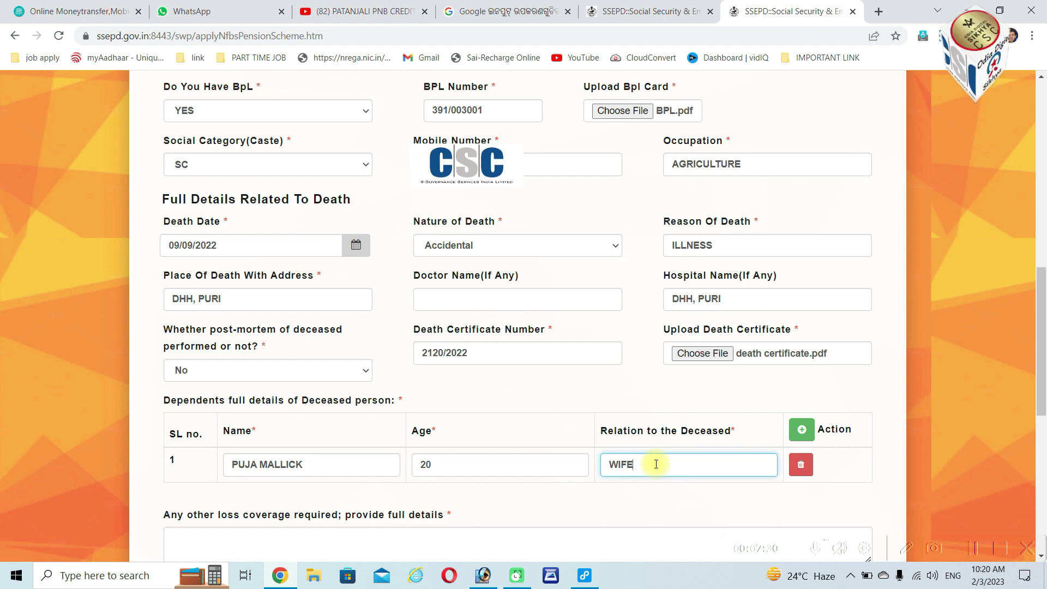
scroll(567, 424, down, 5)
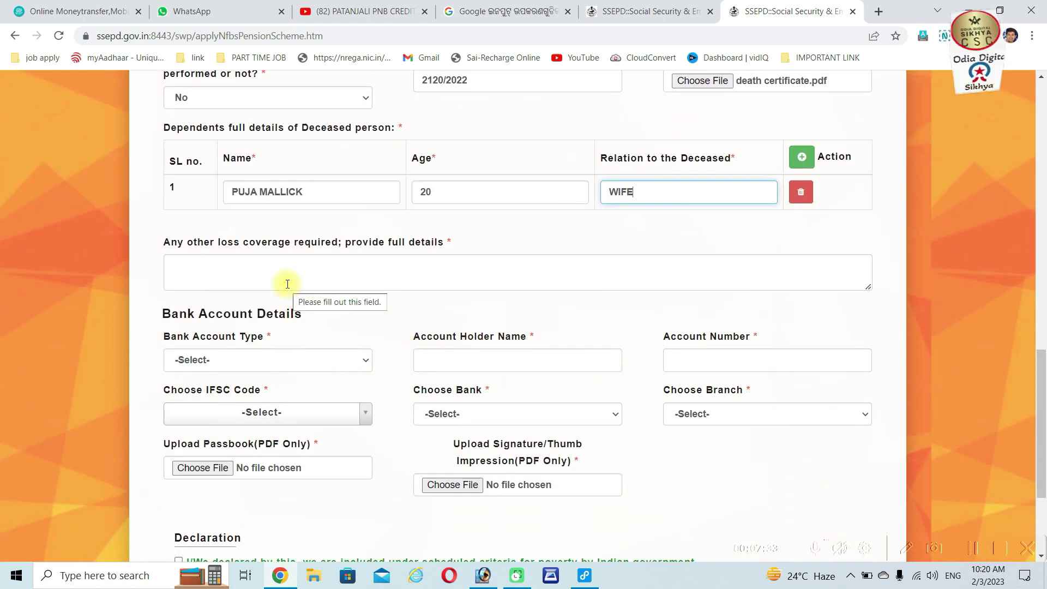
Enter 'ALL LOSS MY LIFE' in the 'Any other loss coverage required' field
click(286, 275)
text(ALL LOSS)
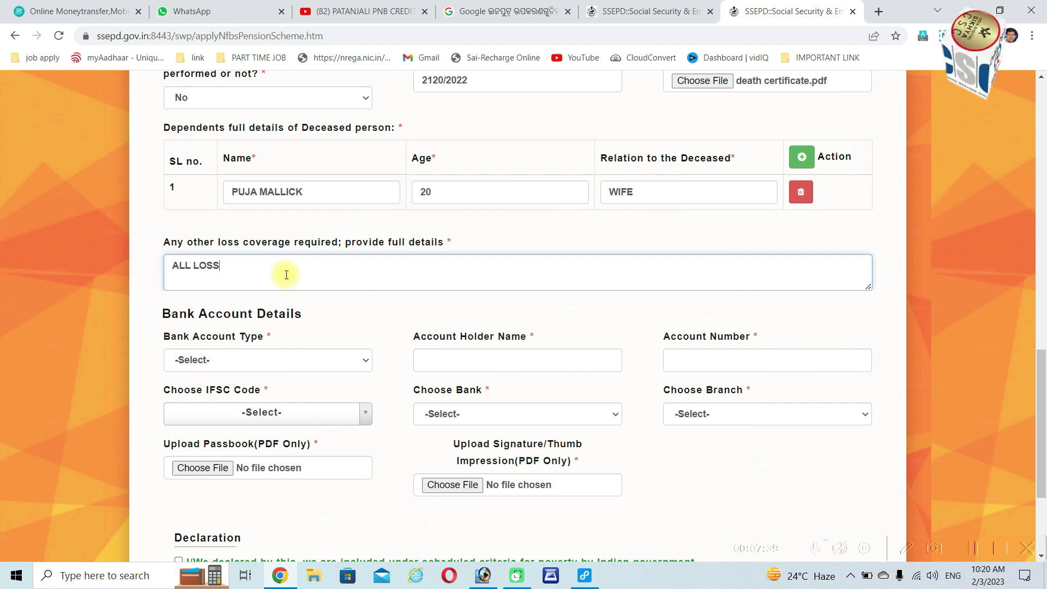
text( MY)
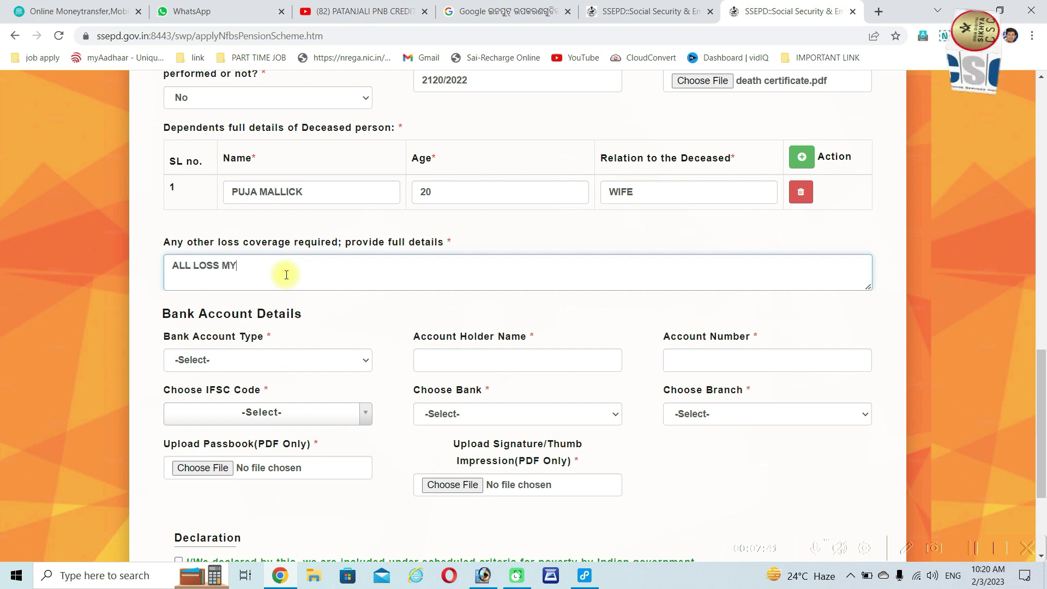
text( LIFE)
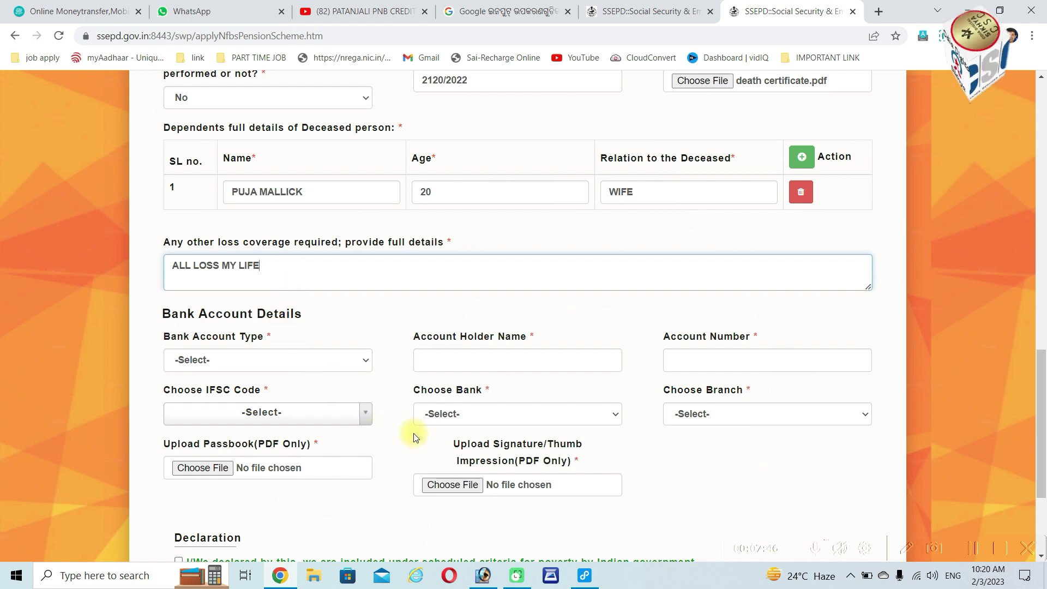
Choose Single Account as the bank account type and fill in the holder's name and account number
click(258, 363)
click(252, 392)
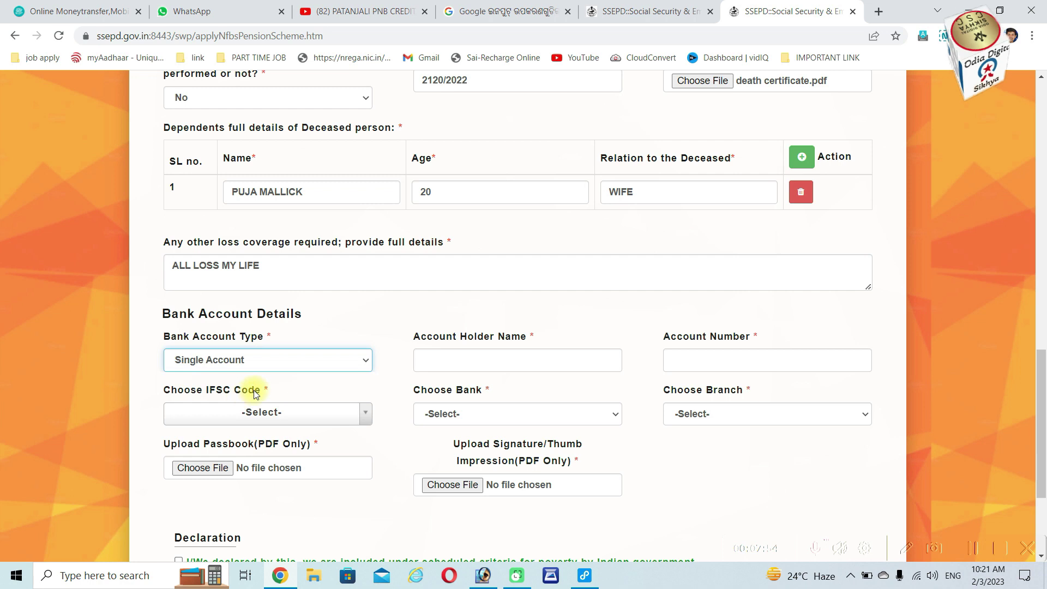
click(483, 368)
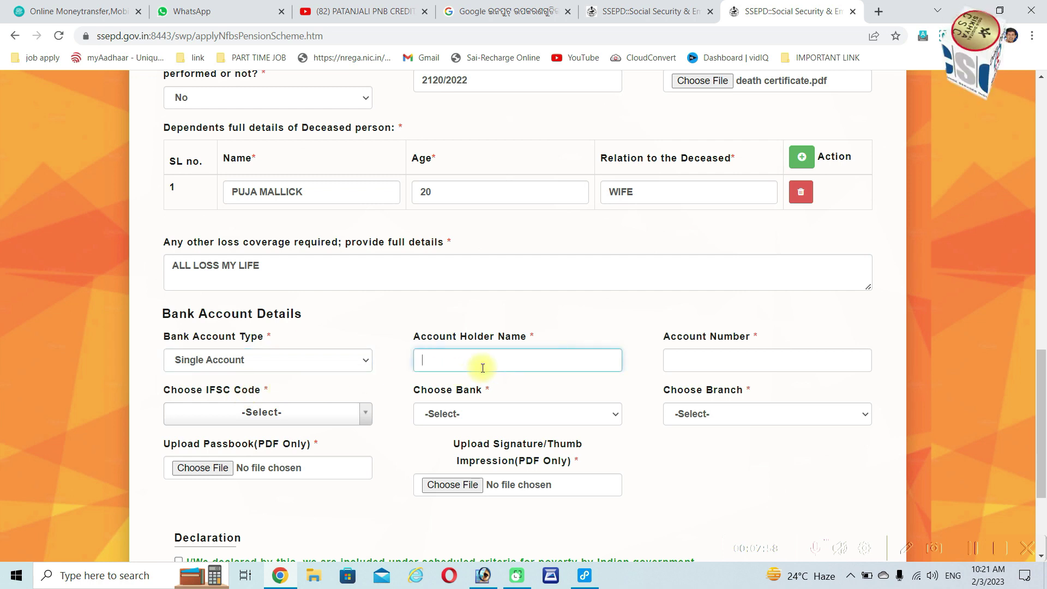
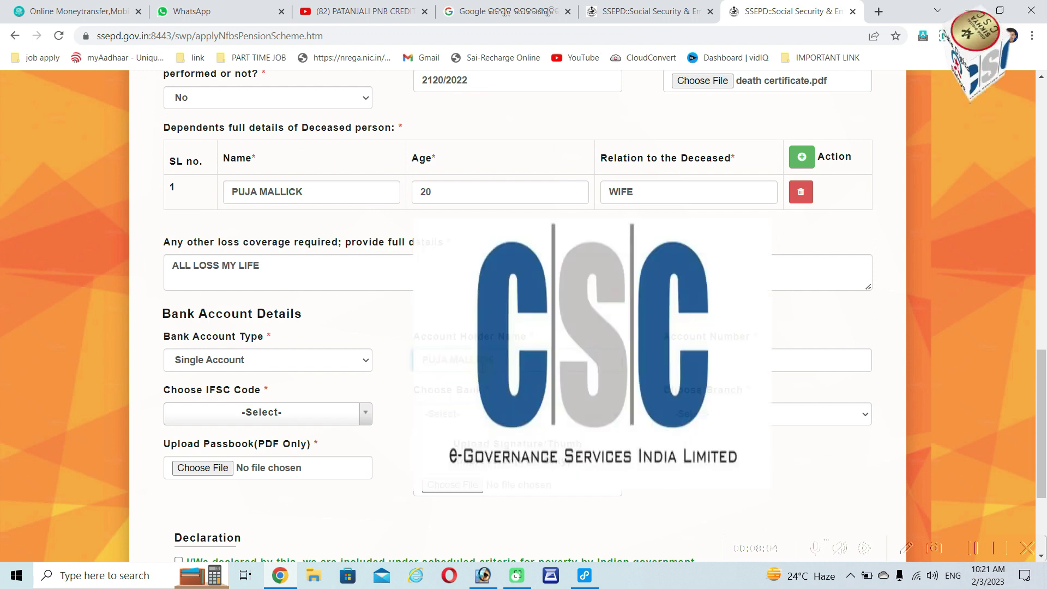
click(703, 360)
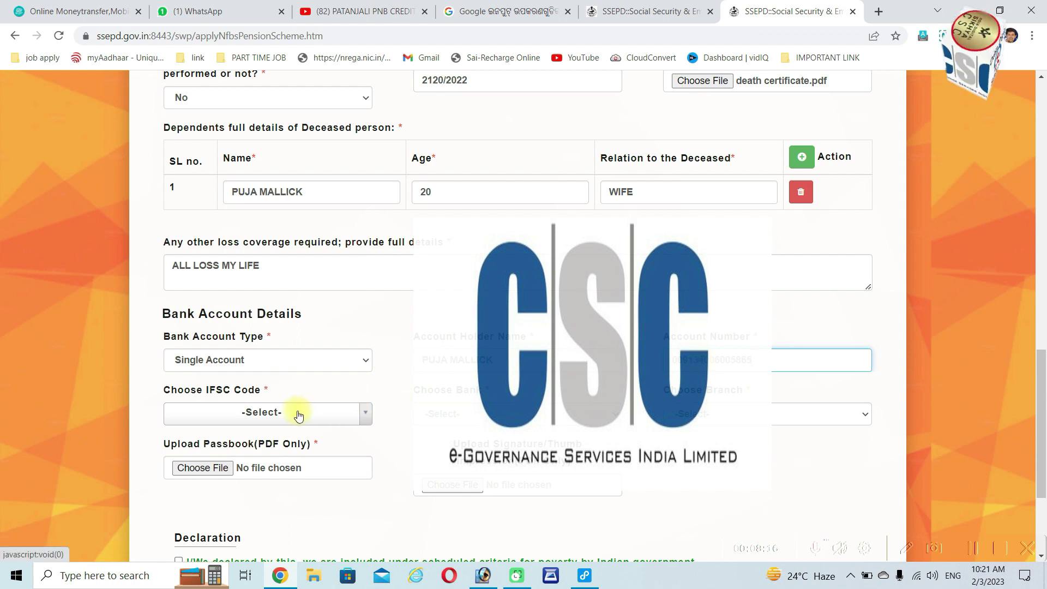
click(267, 416)
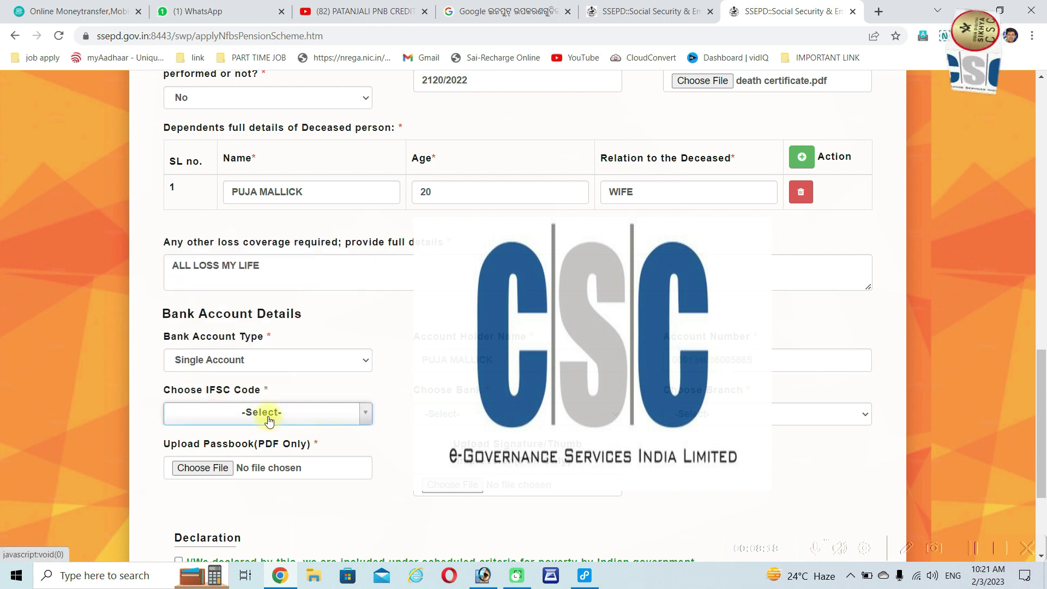
click(267, 416)
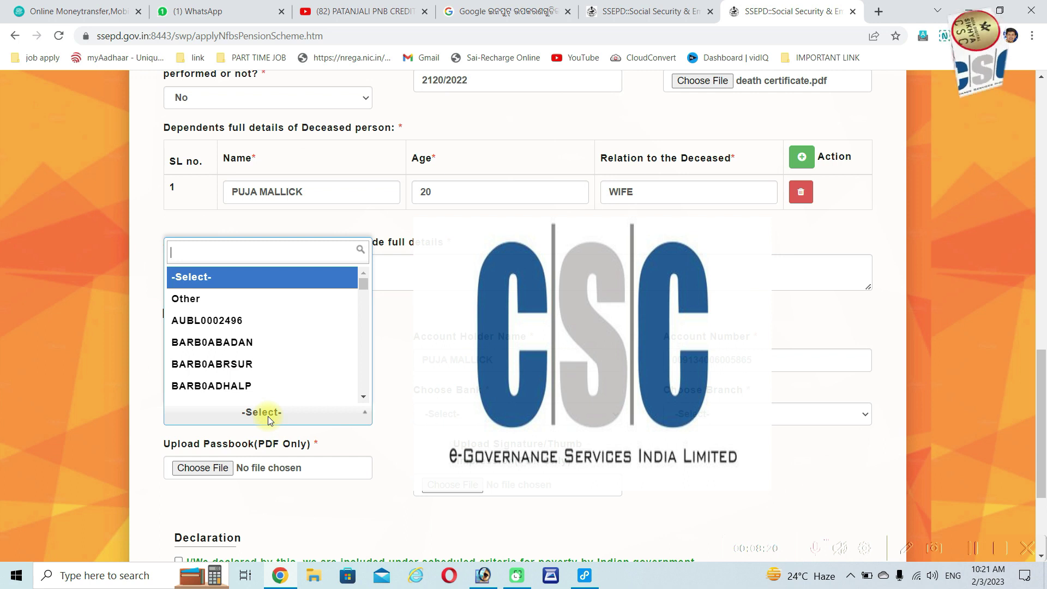
Search 'IOBA0RO' and select IFSC code IOBA0ROGB01
text(IOB)
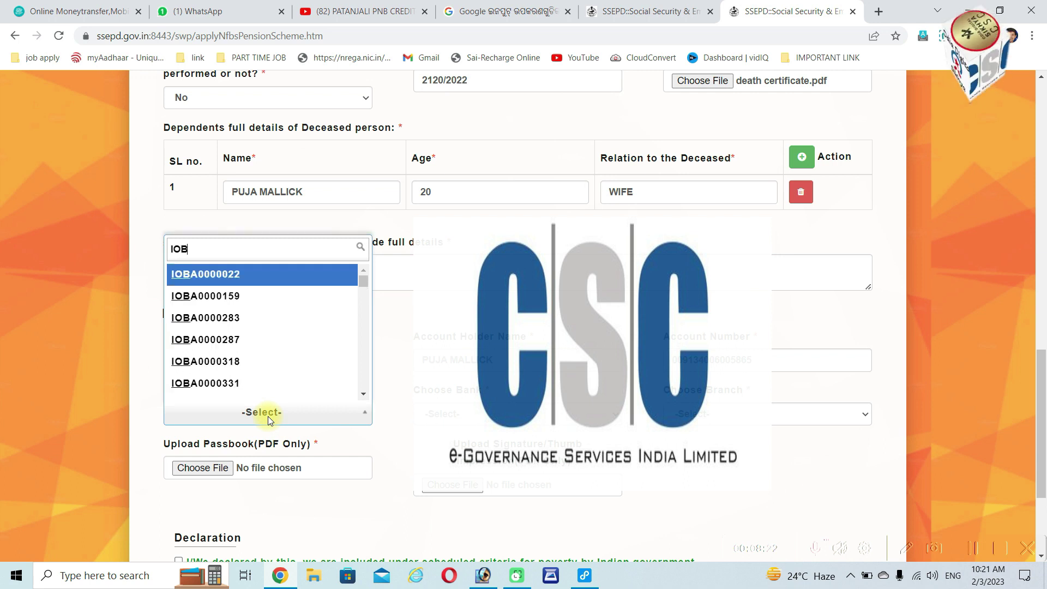
text(A)
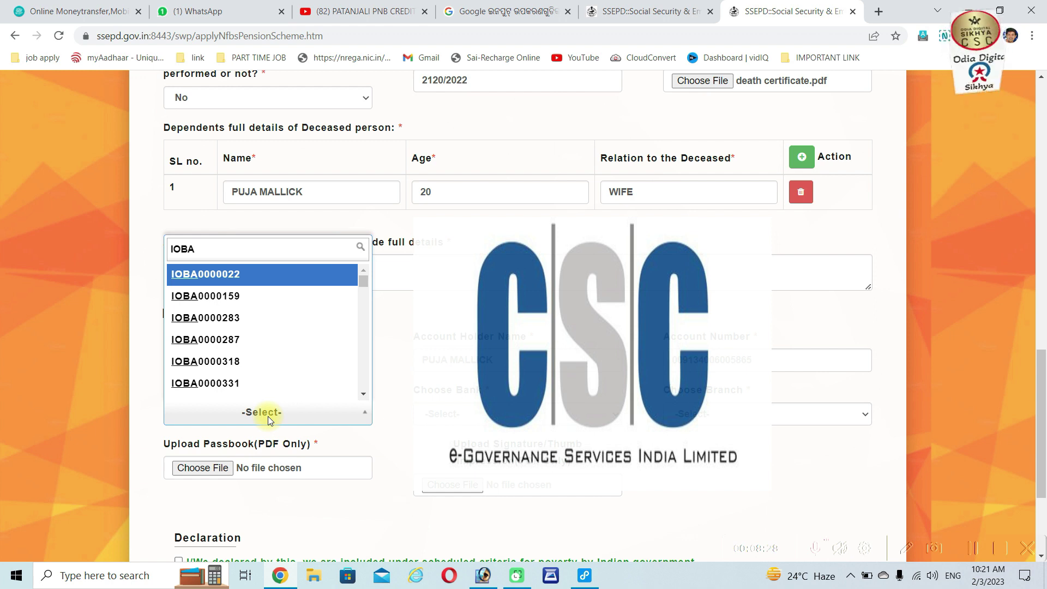
text(0R)
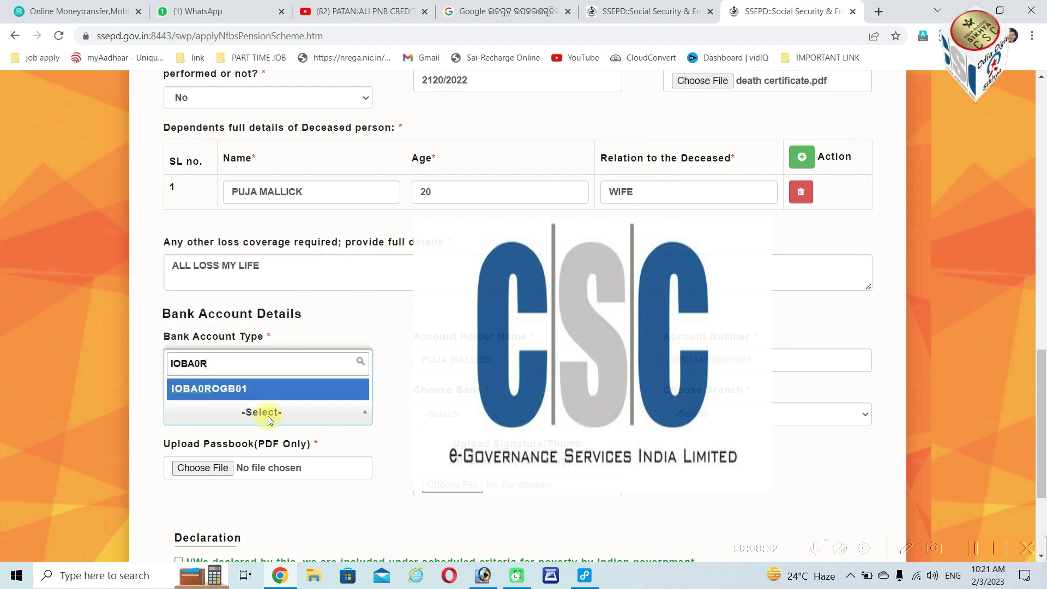
text(O)
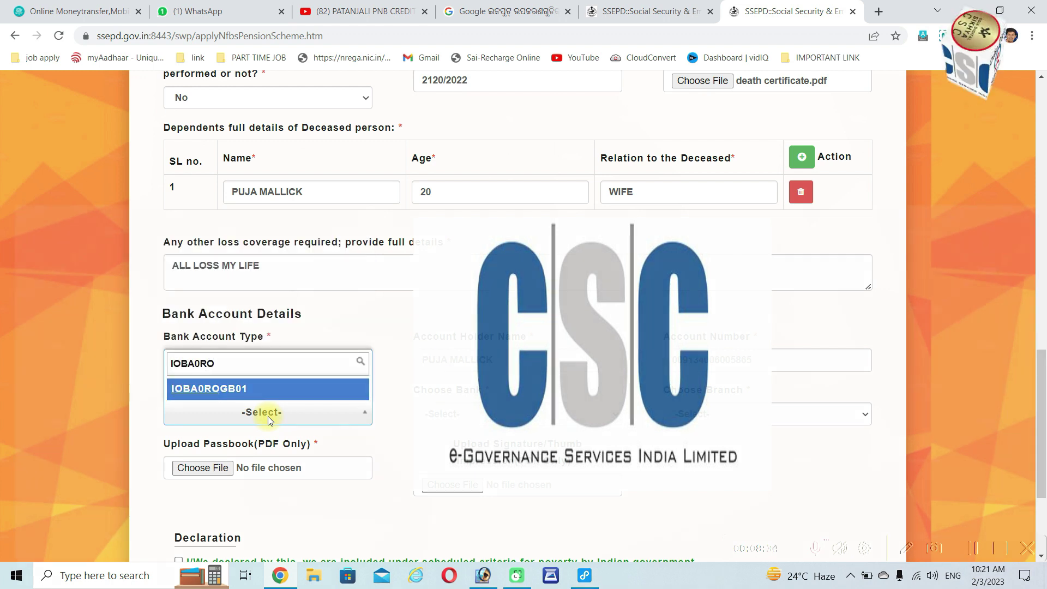
click(243, 389)
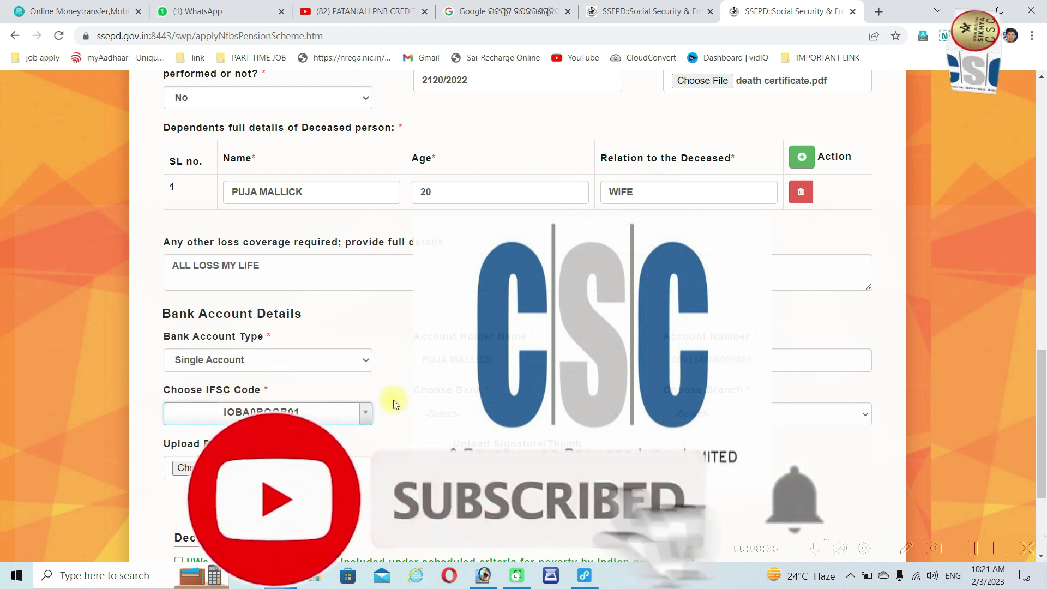
Choose ODISHA GRAMYA BANK as both the bank and the branch
click(513, 413)
click(480, 443)
click(764, 413)
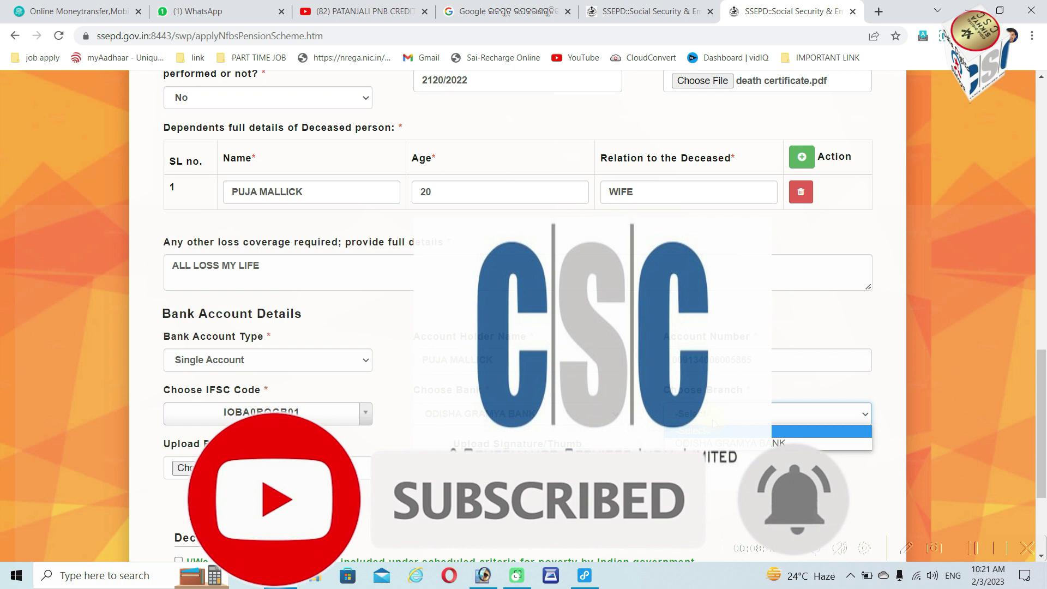
click(764, 443)
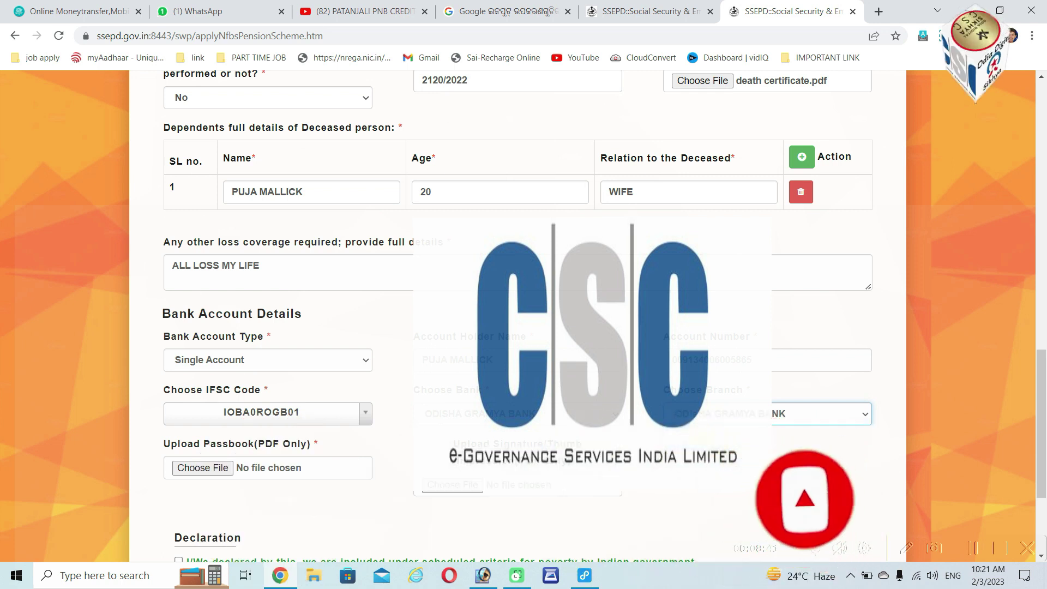
click(217, 467)
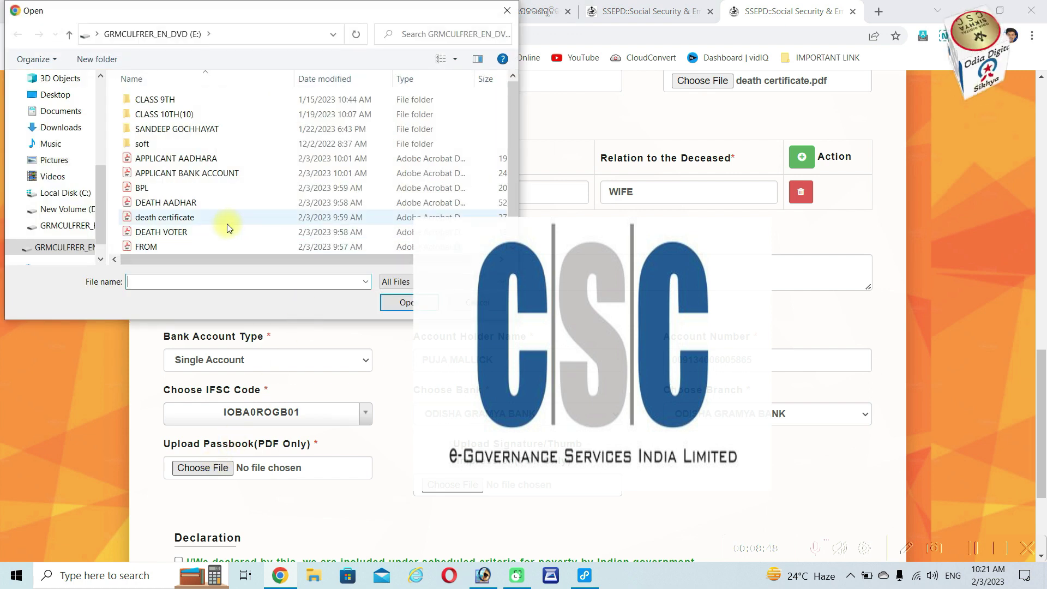
Attach APPLICANT BANK ACCOUNT.pdf as the passbook copy
click(211, 175)
click(408, 303)
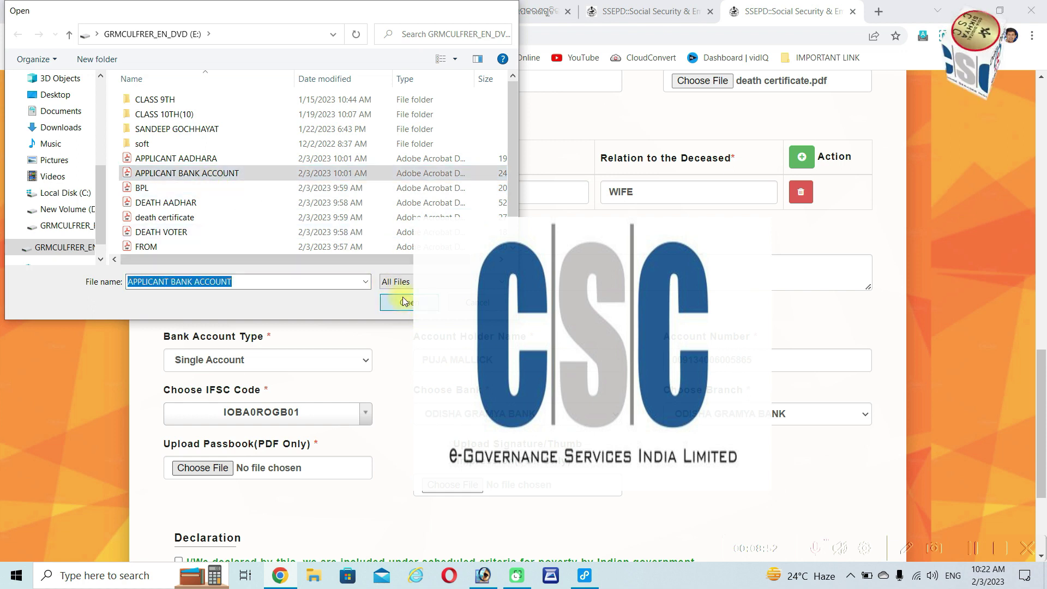
scroll(385, 286, down, 2)
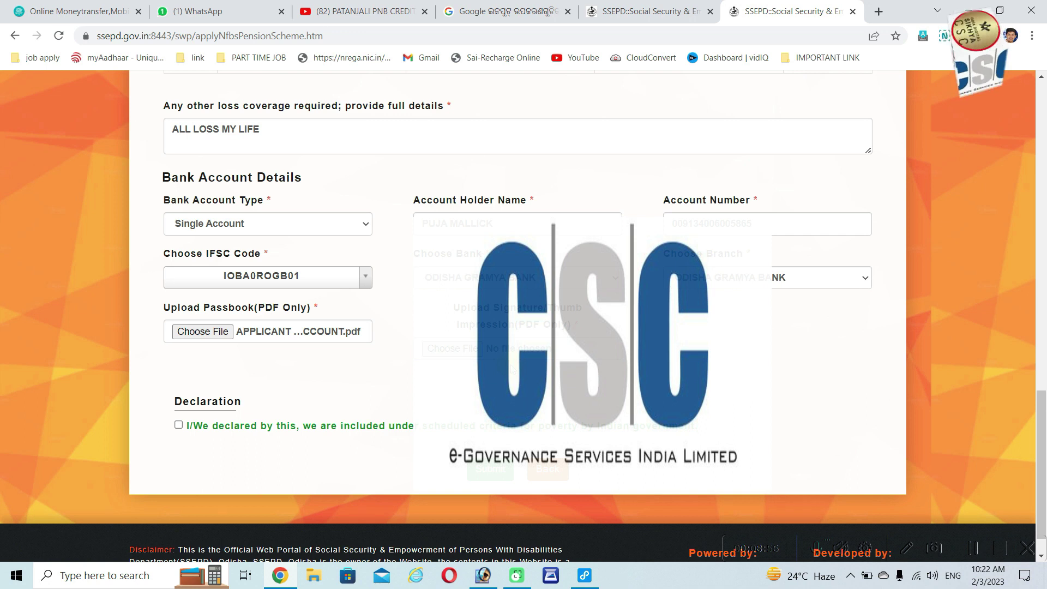
click(465, 352)
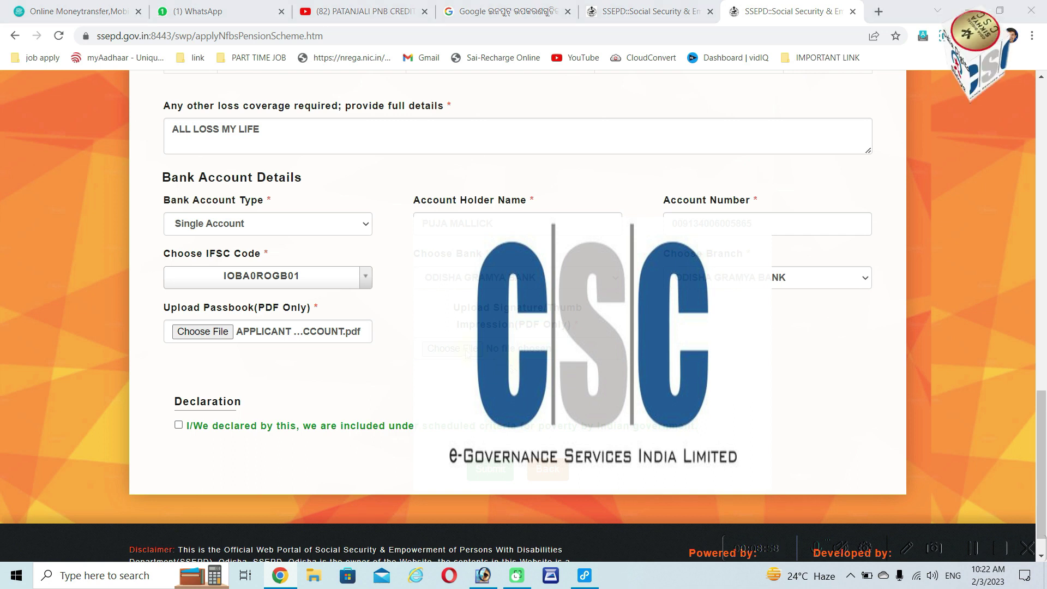
Attach the SIGN file from Downloads as the signature, tick the poverty declaration, and submit
scroll(327, 218, down, 1)
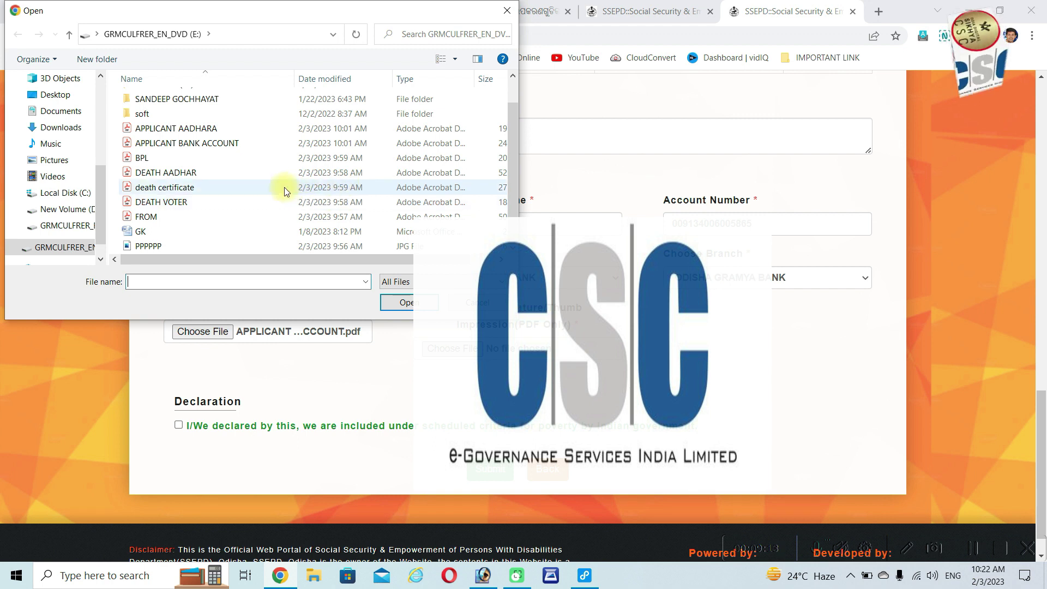
key(Escape)
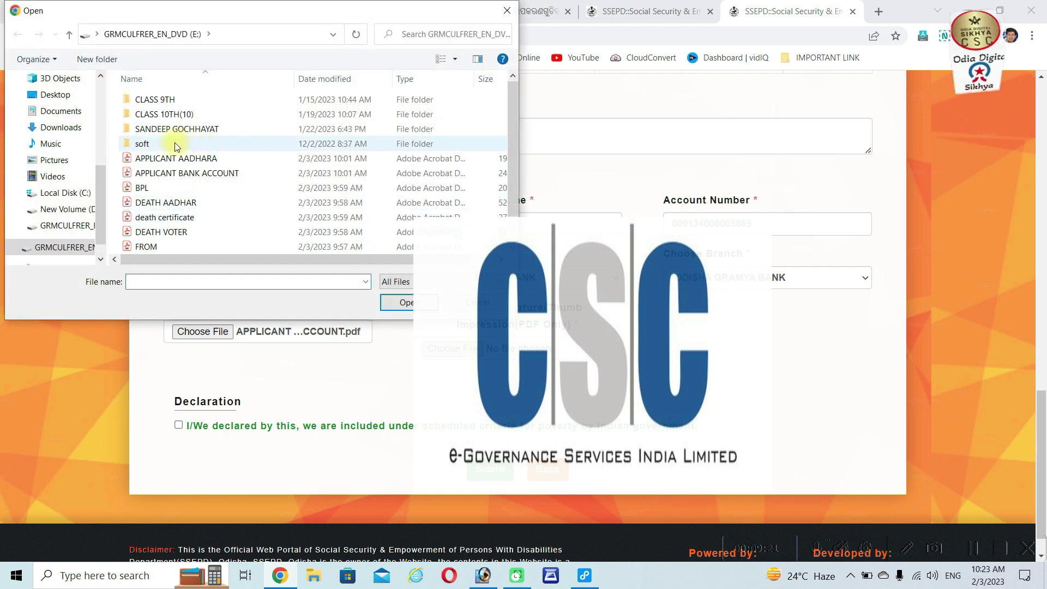
click(57, 129)
click(146, 138)
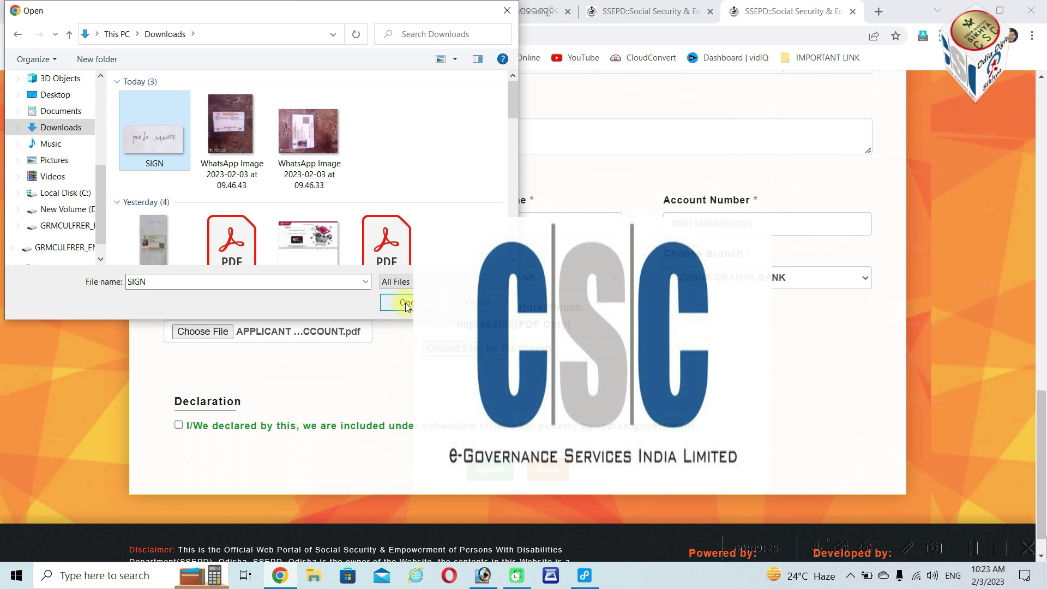
click(405, 302)
click(179, 425)
click(489, 471)
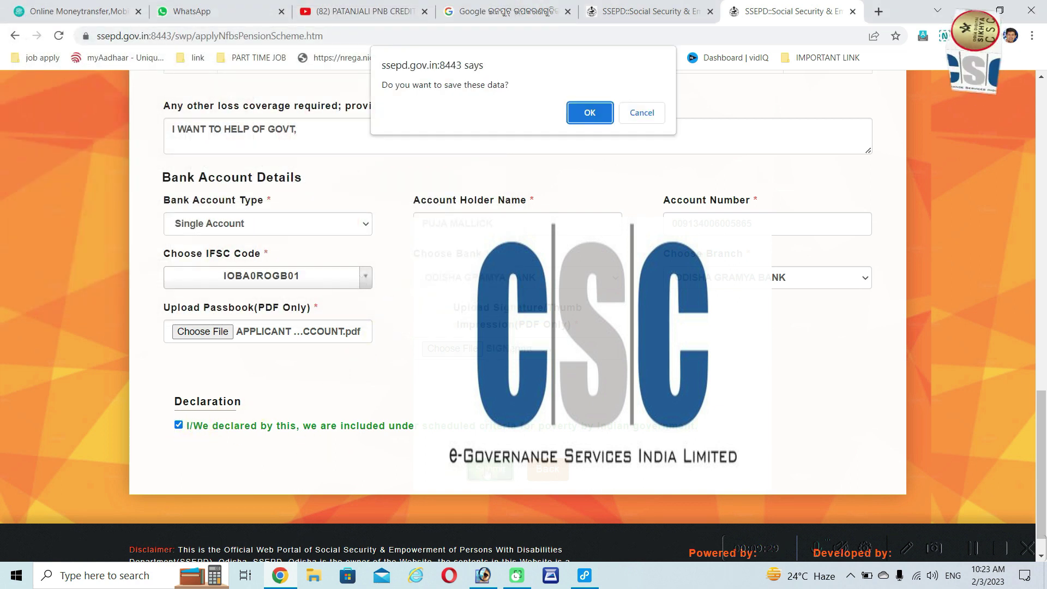
Accept the save confirmation, then dismiss the 'There is some issue in Thumb/Signature' alert
click(589, 112)
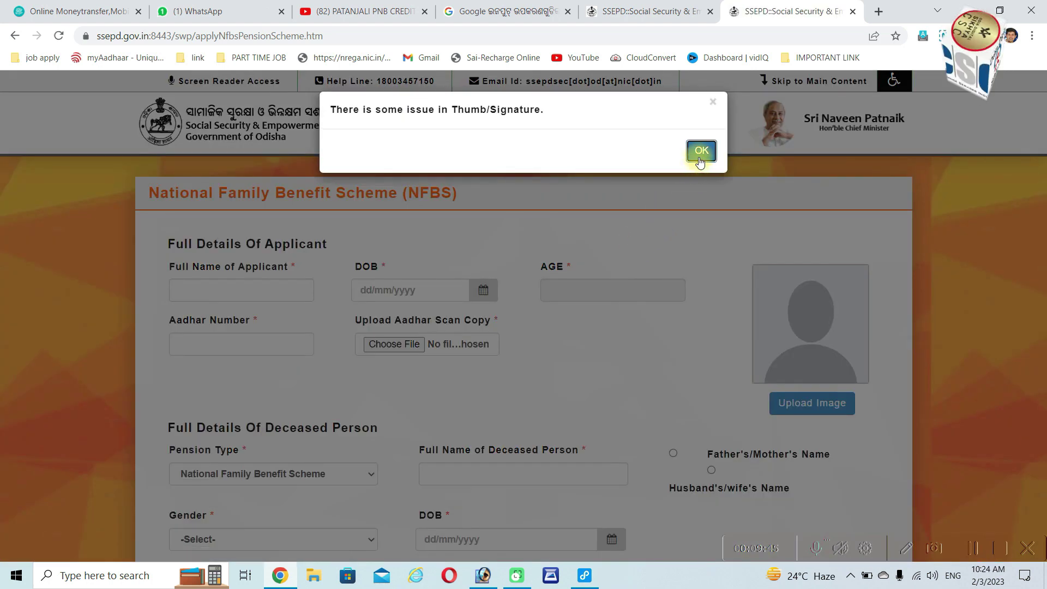
click(701, 153)
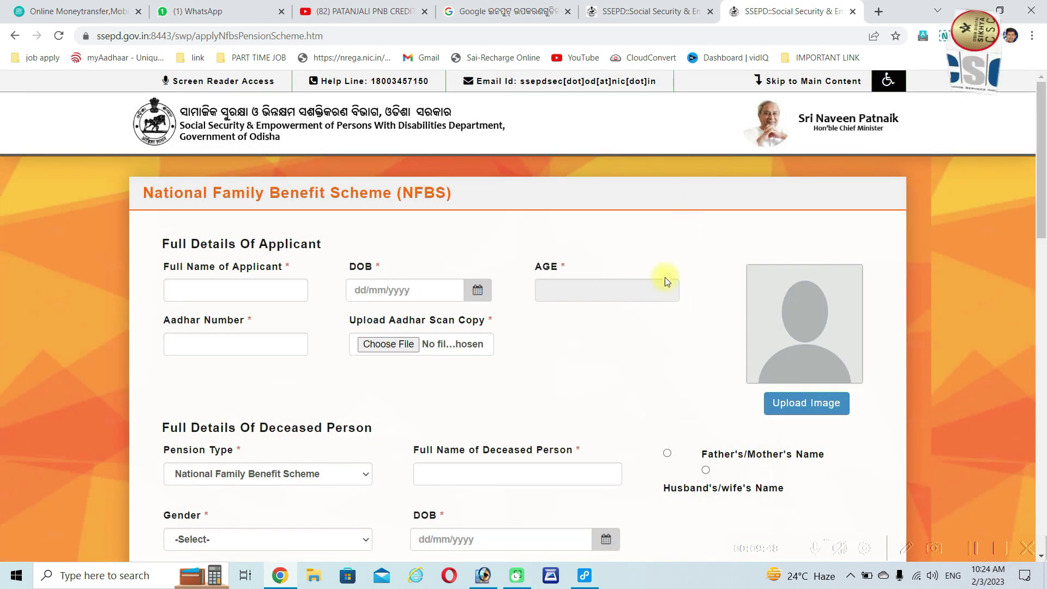
scroll(652, 295, down, 20)
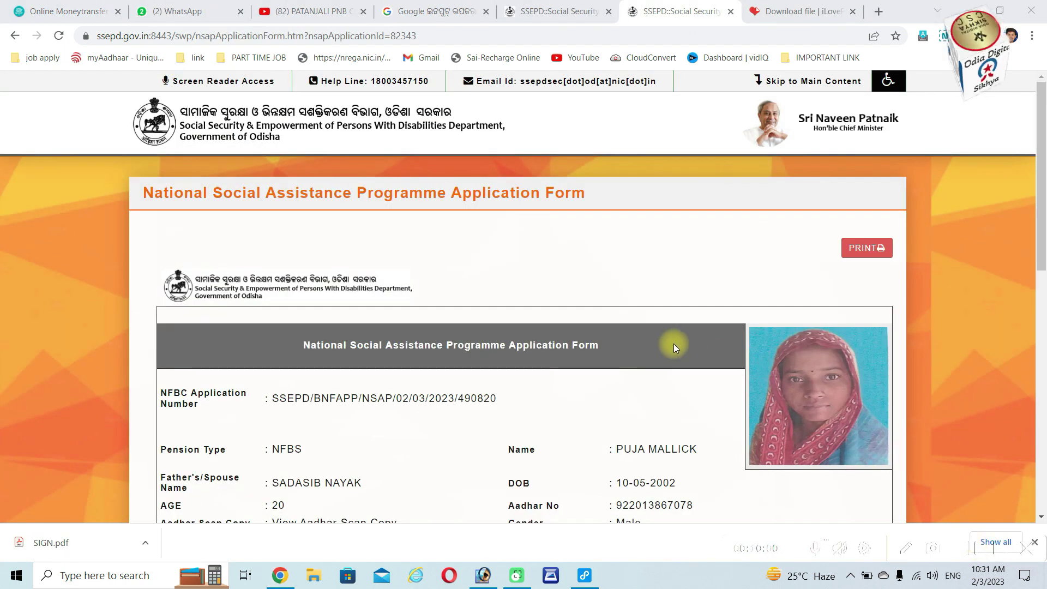
Scroll the generated NSAP form to check bank details such as IFSC IOBA0ROGB01 and ODISHA GRAMYA BANK
scroll(640, 329, down, 4)
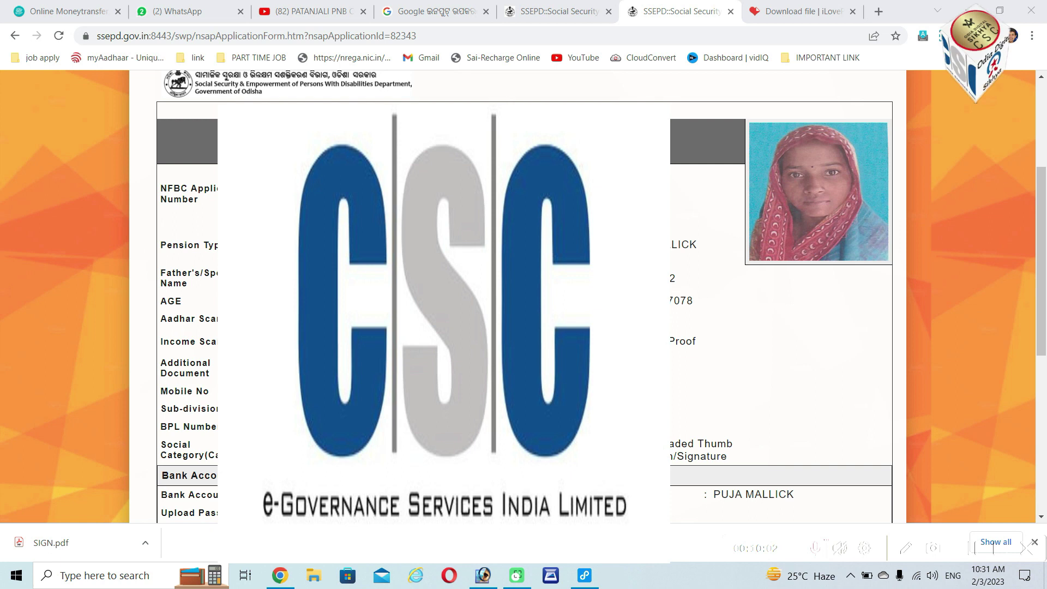
scroll(523, 297, down, 6)
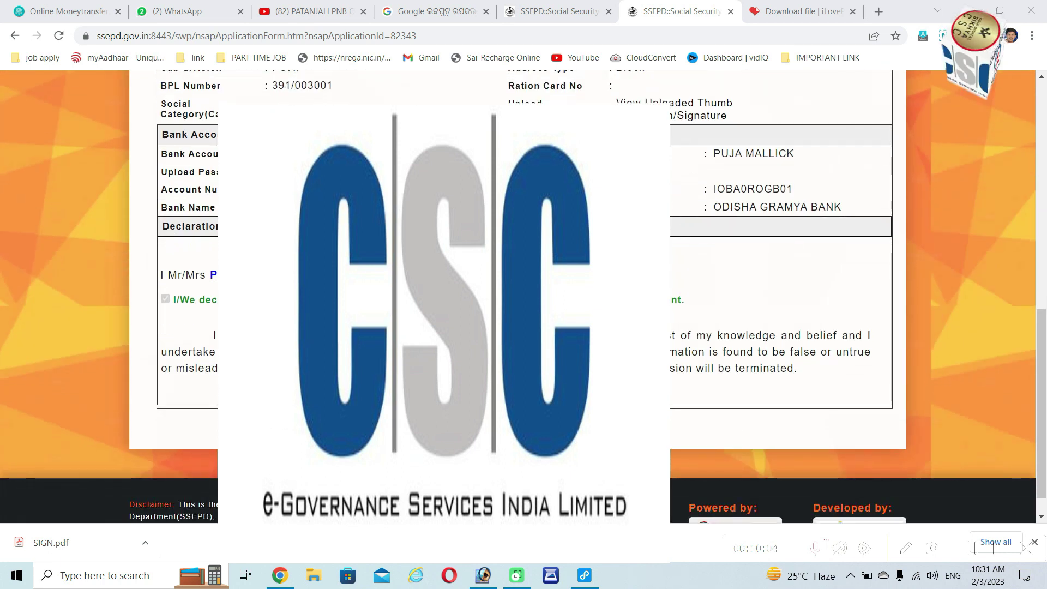
scroll(188, 299, up, 5)
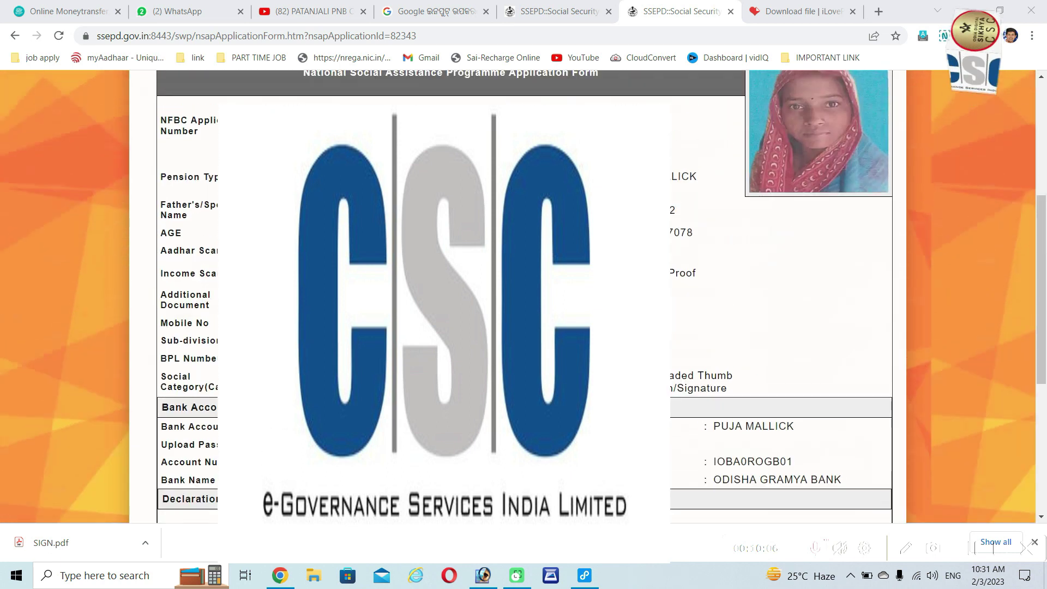